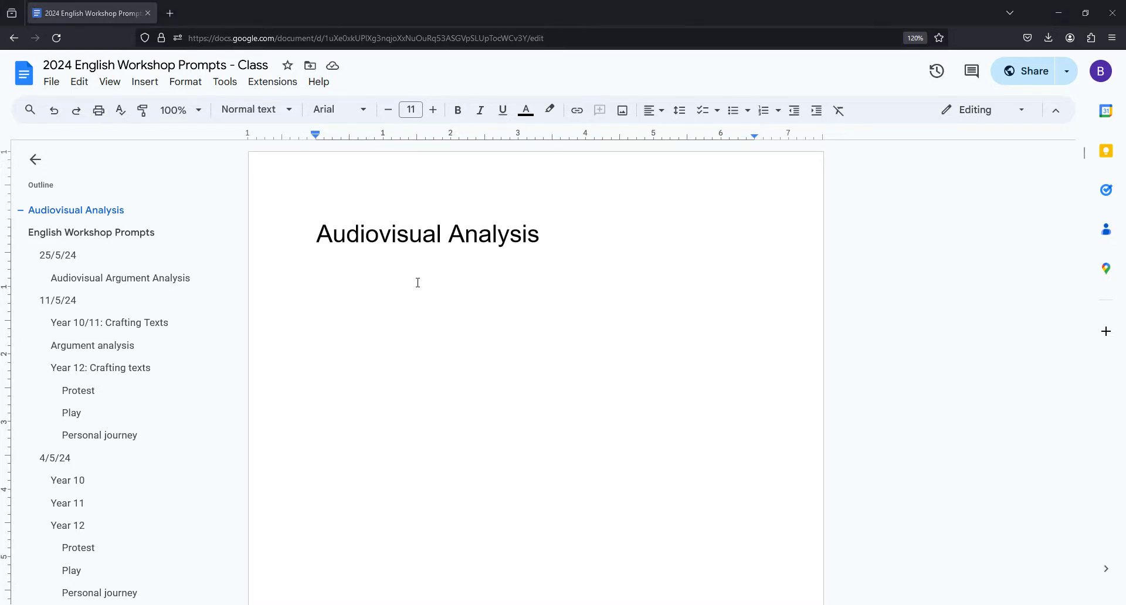
Step: Write "First things" under the Audiovisual Analysis title, followed by a bulleted list of Audience, Purpose and Context
left_click(375, 262)
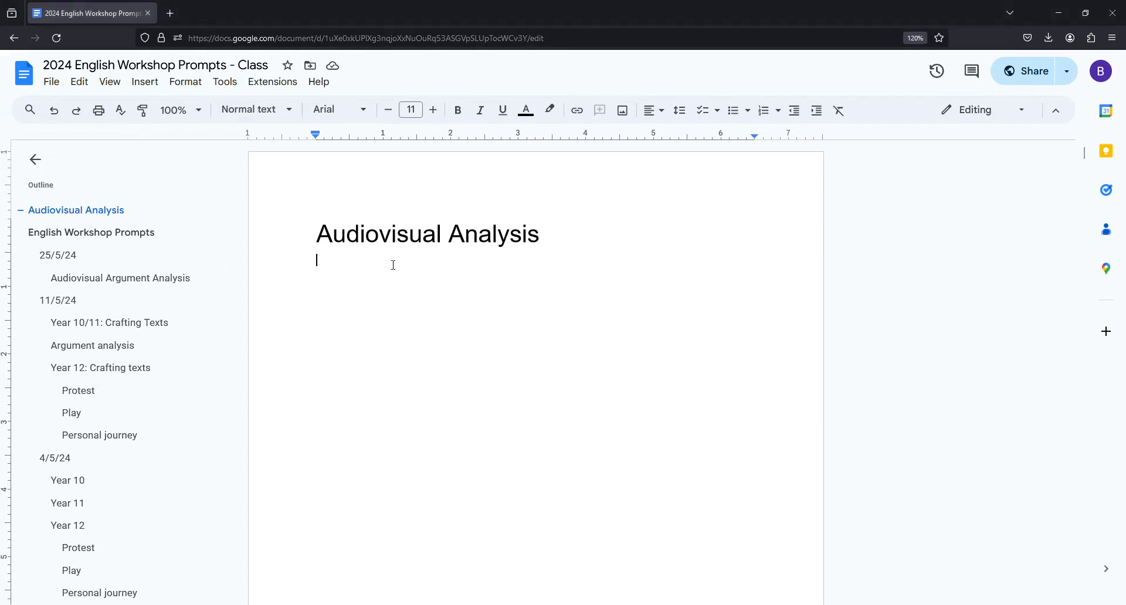
type("First things")
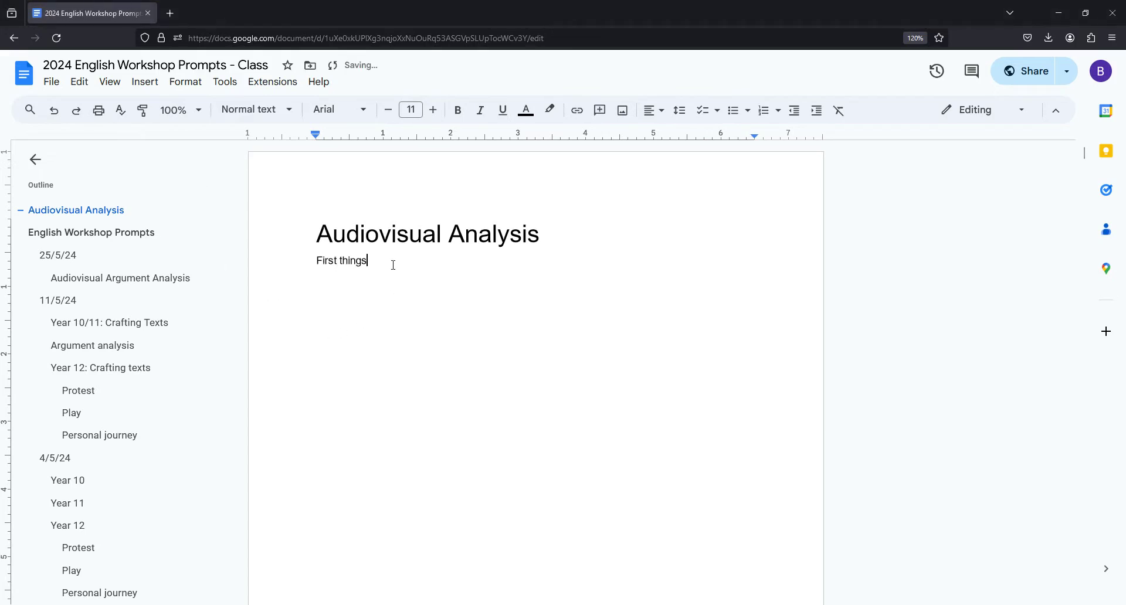
key("Return")
left_click(731, 112)
type("Audience")
key("Return")
type("purpose")
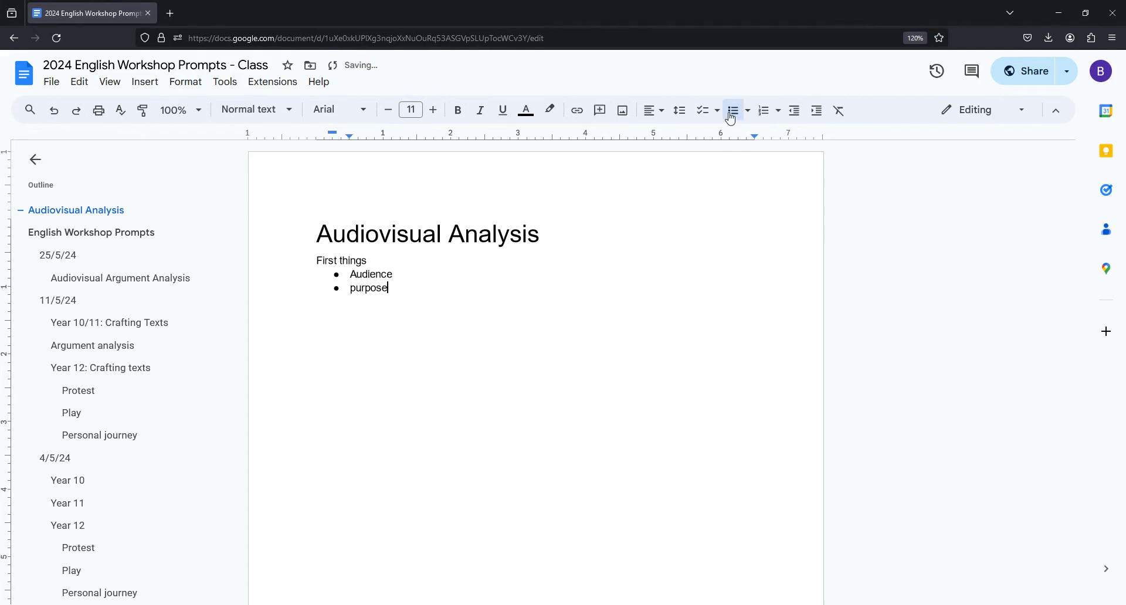
key("Return")
type("context")
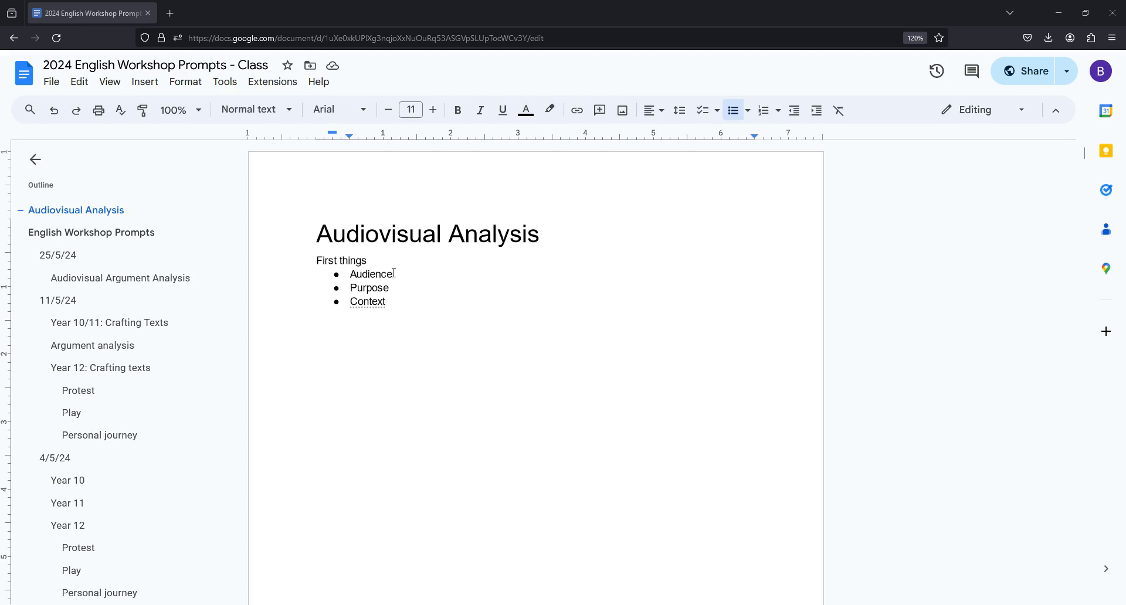
left_click_drag(393, 274, 344, 272)
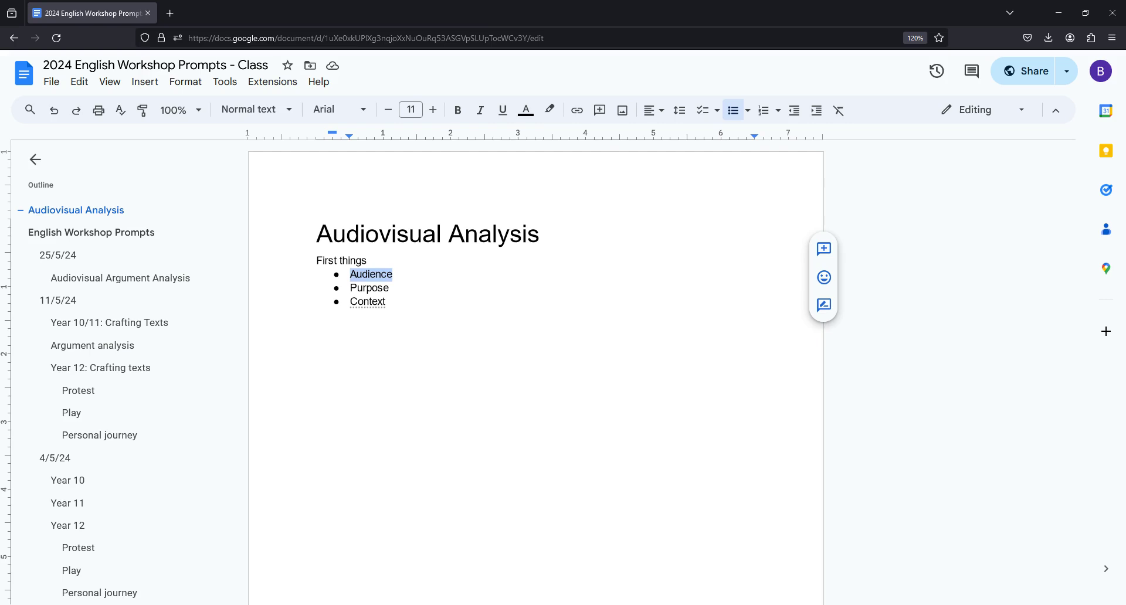
left_click(360, 273)
left_click_drag(352, 288, 399, 305)
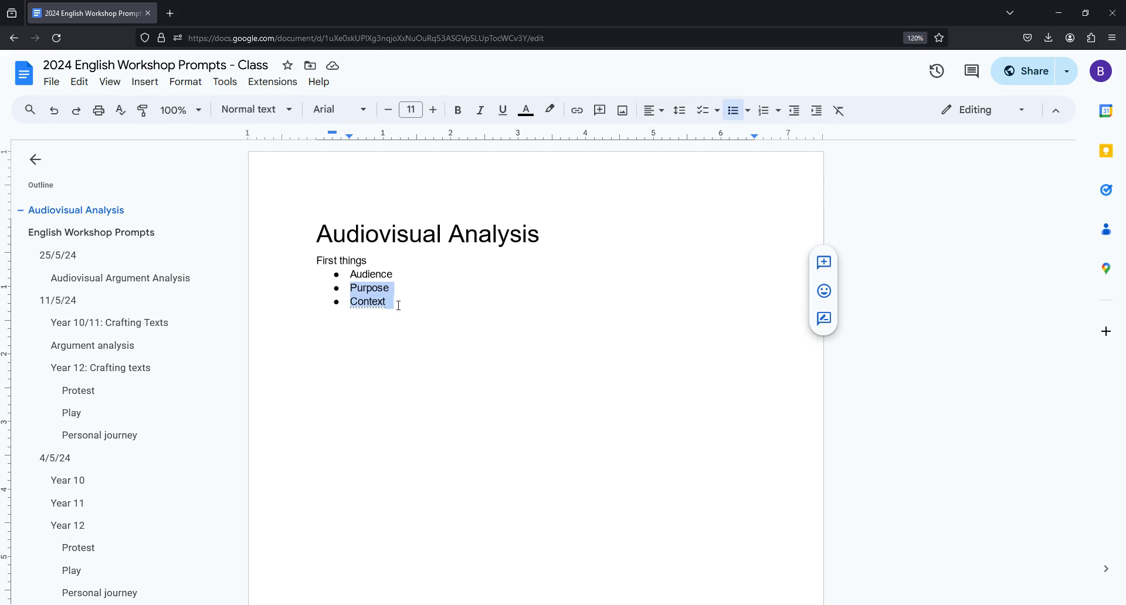
left_click_drag(352, 287, 402, 287)
left_click_drag(352, 302, 414, 300)
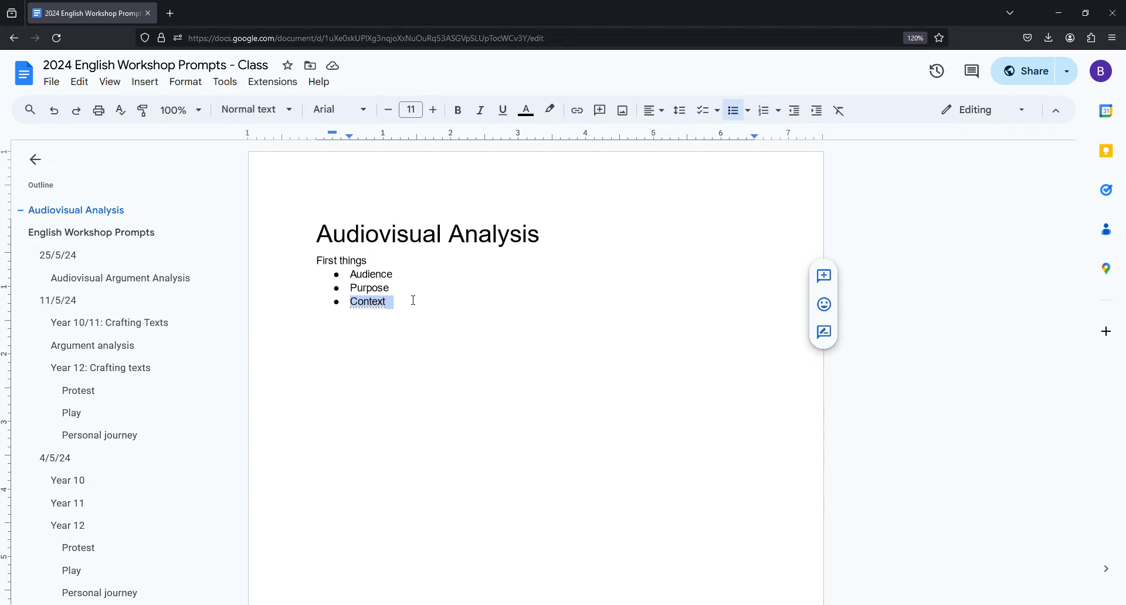
left_click(389, 302)
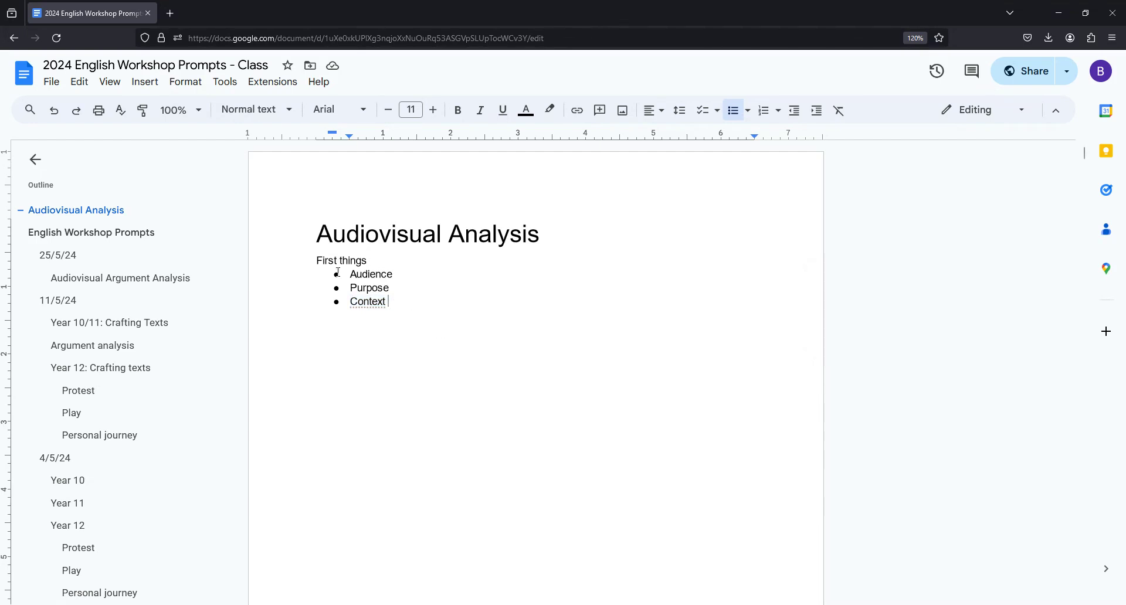
left_click_drag(314, 261, 407, 299)
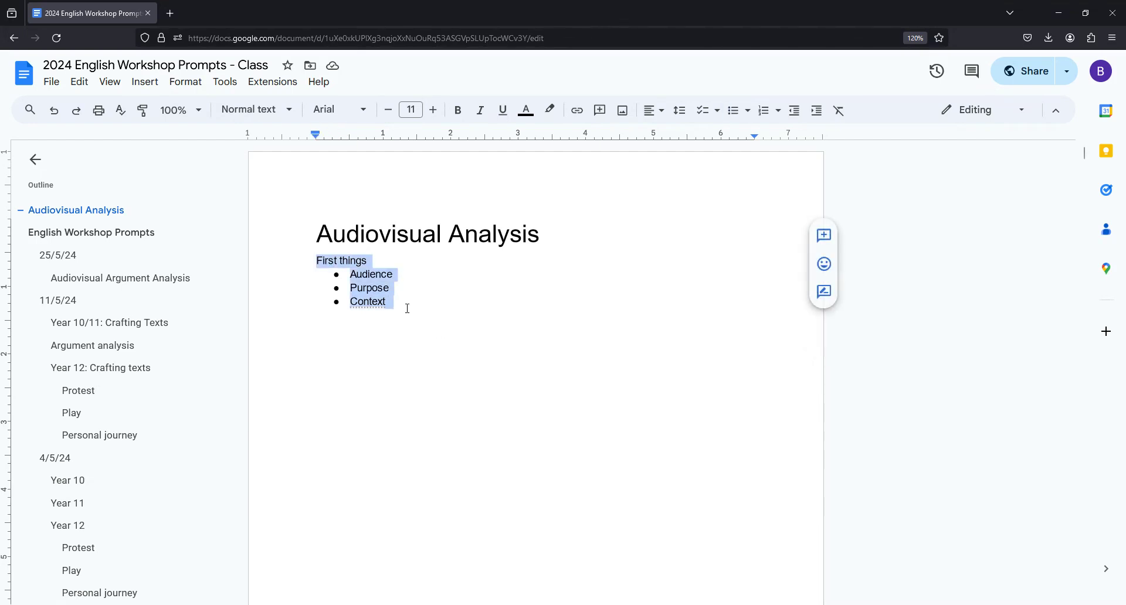
Step: Below the Context bullet, leave a blank line and add "Audio techniques" with a first bullet "Stress / emphasis"
left_click(407, 307)
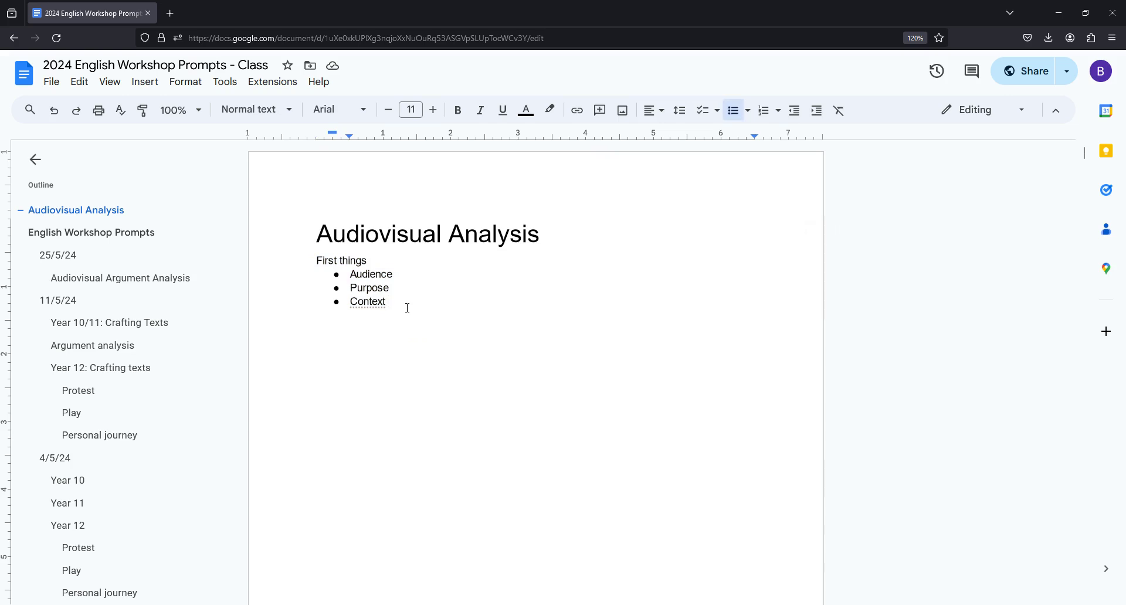
key("Return")
key("Return")
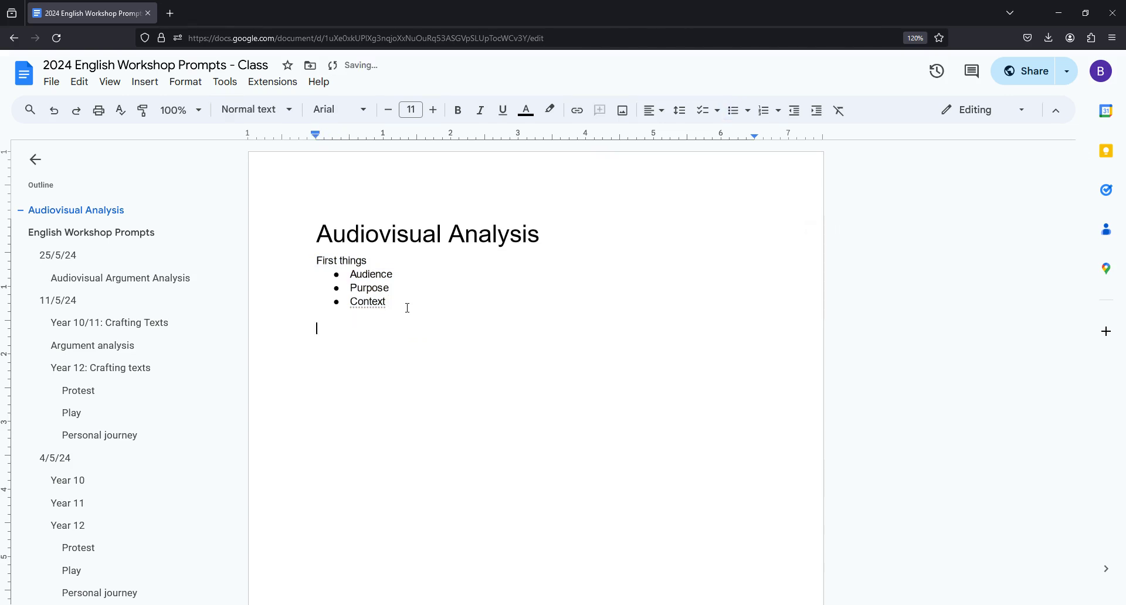
left_click_drag(309, 236, 546, 231)
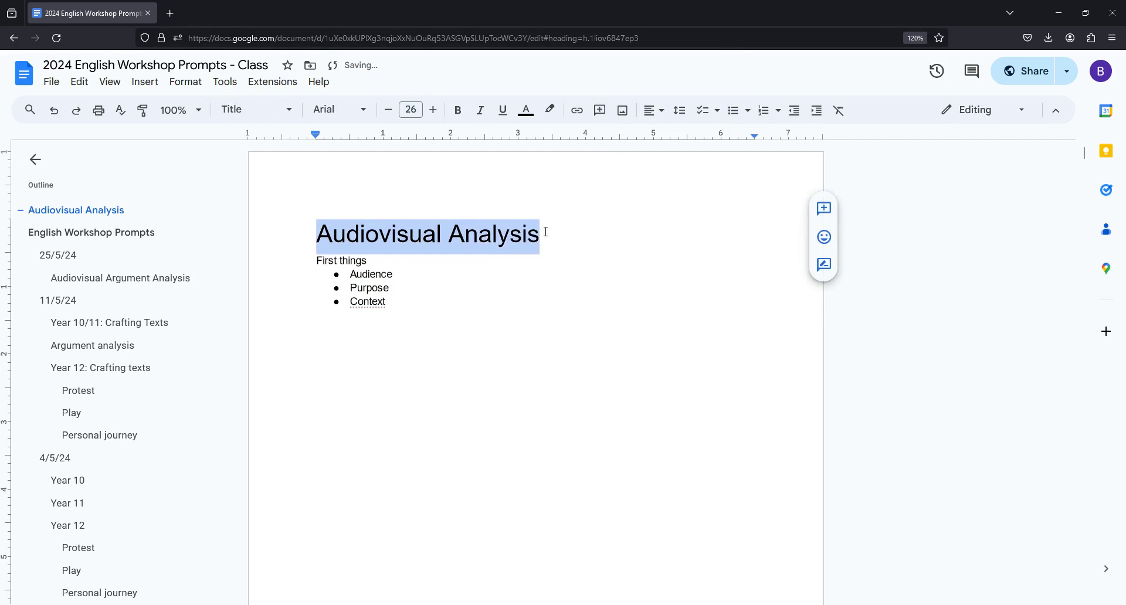
left_click(369, 330)
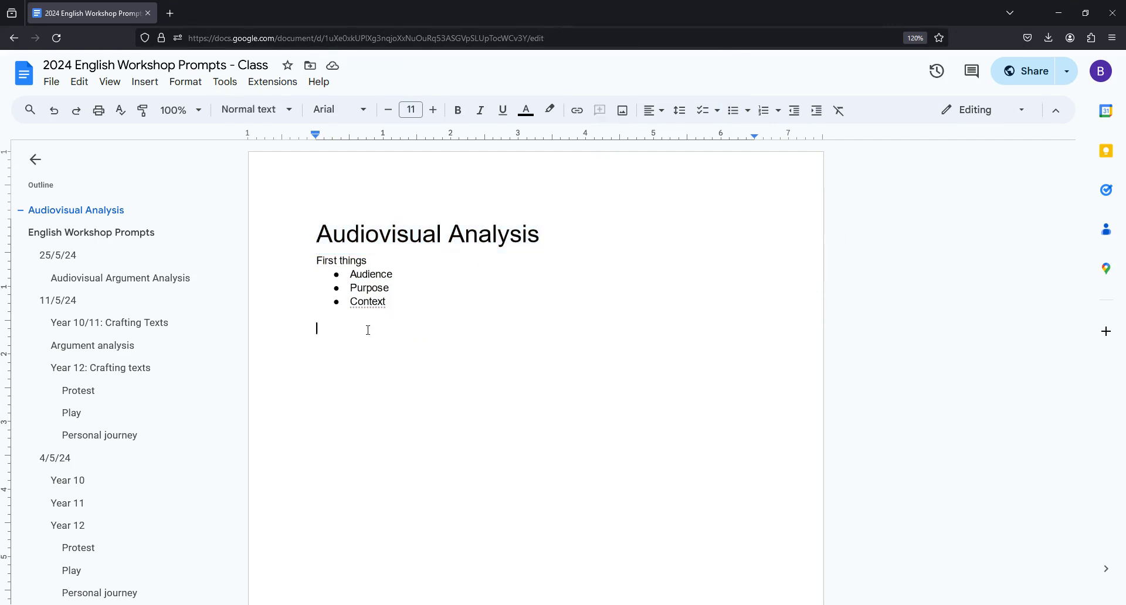
type("Audio techniqu")
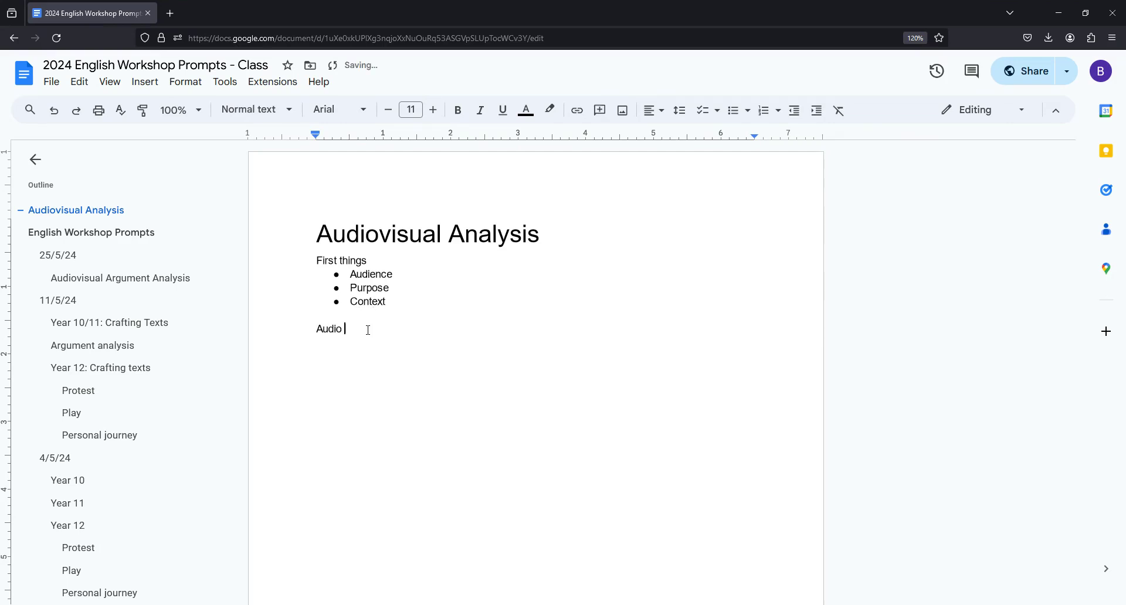
type("es")
key("Return")
left_click(735, 113)
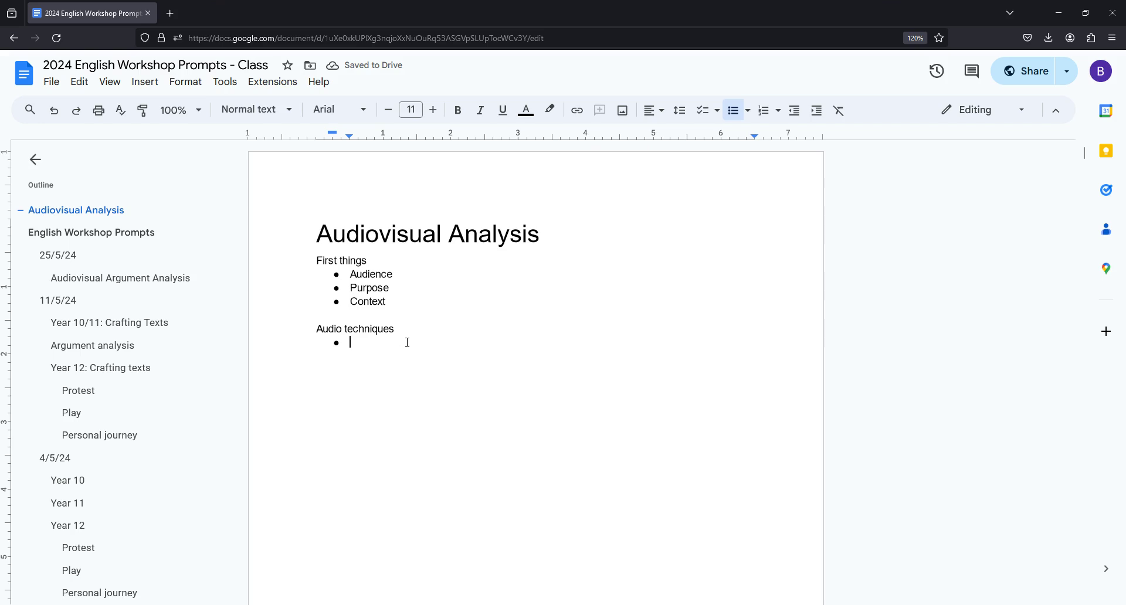
type("Stress / emphasis")
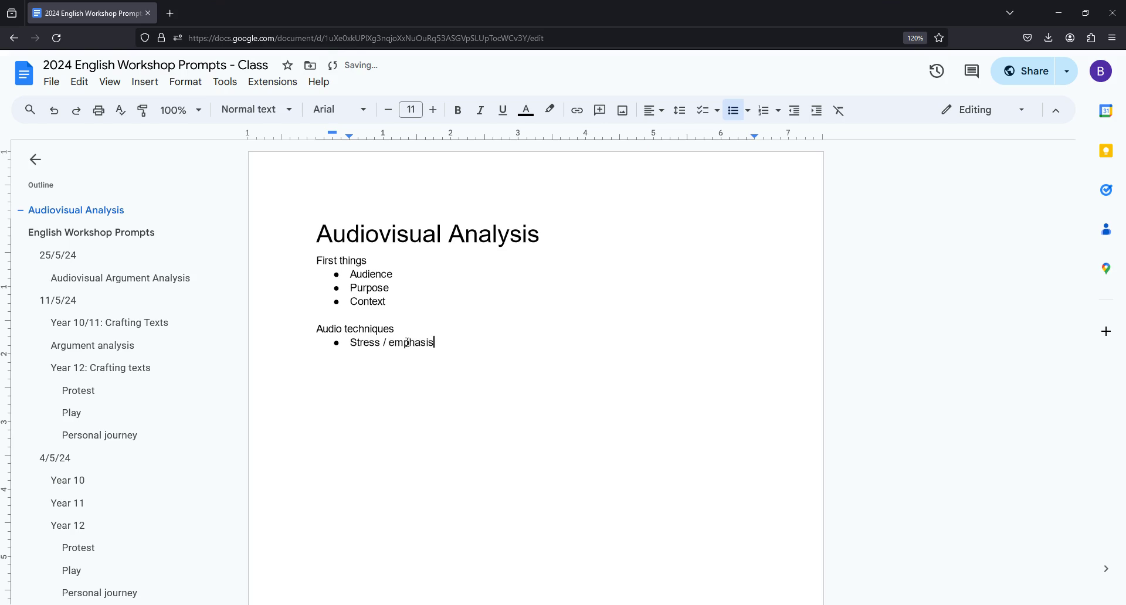
Step: Add a sub-bullet under Stress / emphasis reading "Effect: draws attention to part of the phrase; sometimes more memorable"
key("Return")
key("Tab")
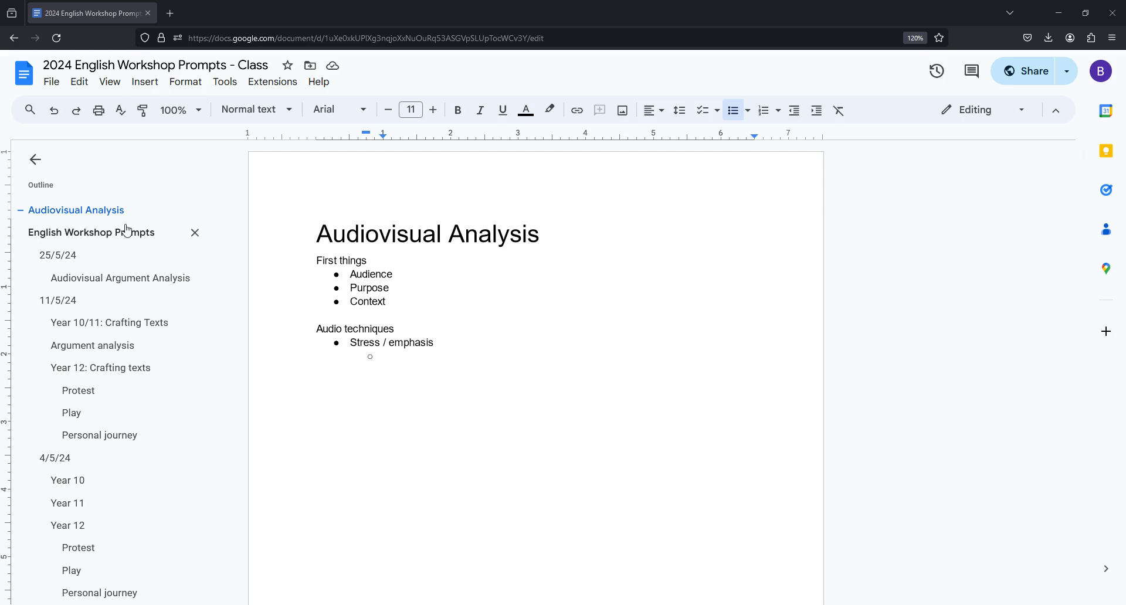
left_click(405, 356)
type("Effect: draws attention to part of the phrase; sometimes more memorable")
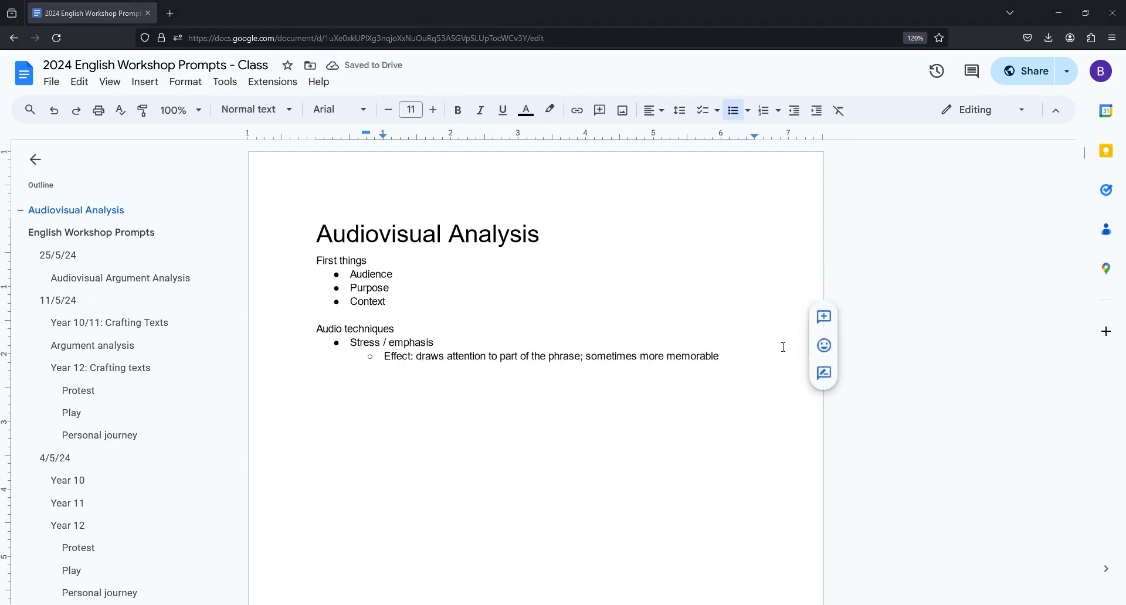
Step: Add a second sub-bullet under Stress / emphasis: "Effect: can change meaning, or indicated sarcasm, if certain words are stressed"
left_click(746, 356)
key("Return")
type("Effect: can change meaning, or indicated sarcasm, if certain words are stressed")
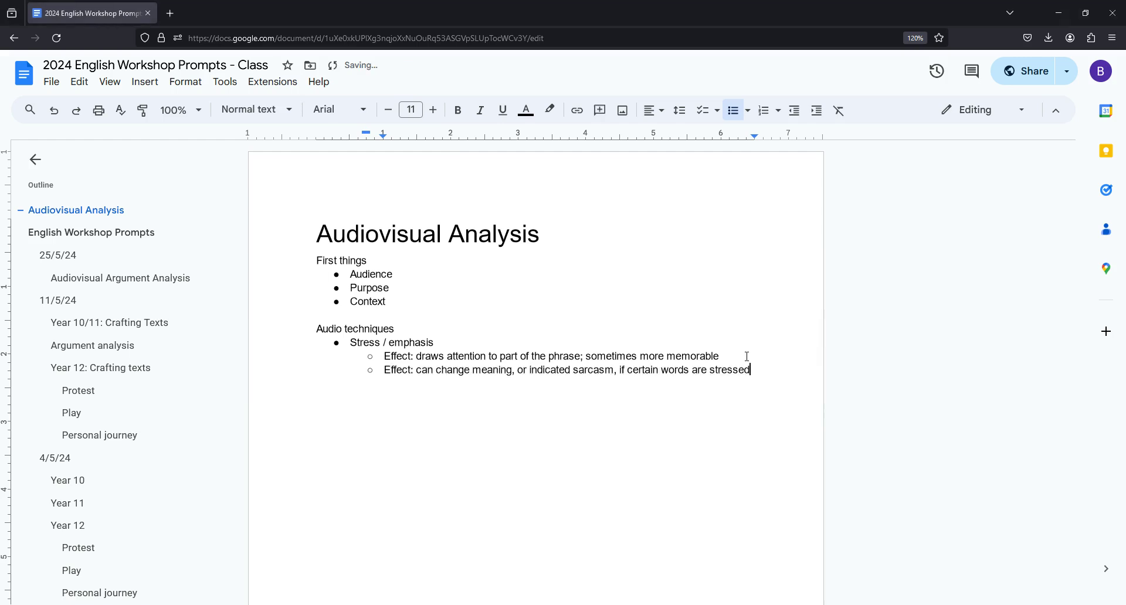
Step: Add a "Volume" bullet to the audio techniques with the sub-bullets "Loud" and "Quiet"
key("Return")
key("shift+Tab")
type("Volume")
key("Return")
key("Tab")
type("Loud")
key("Return")
type("Quiet")
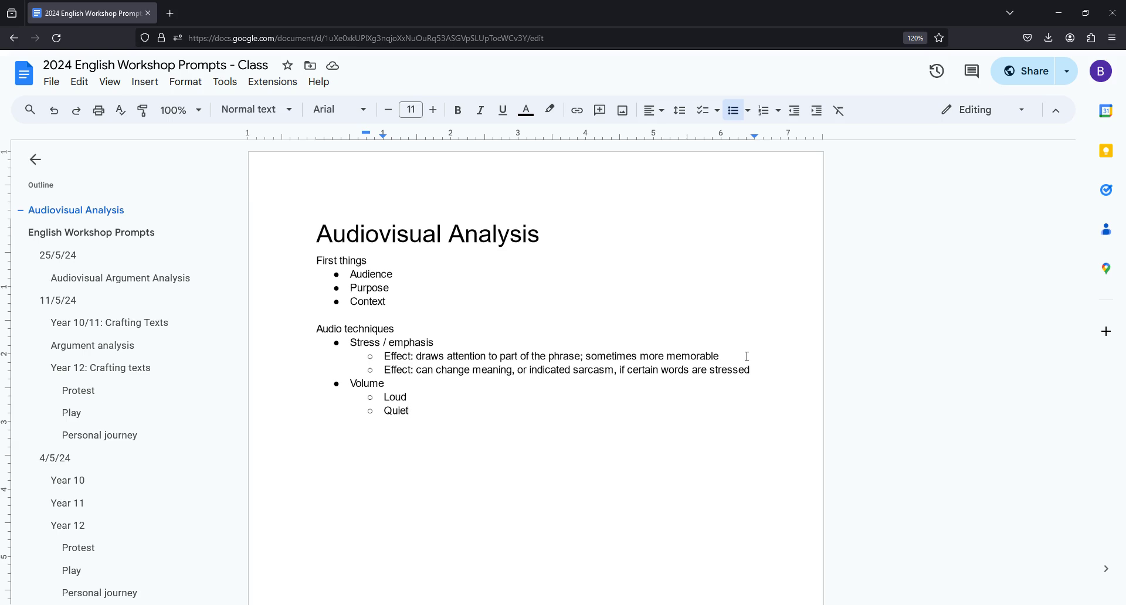
Step: Expand the Loud sub-bullet to "Loud: can convey passion, anger (or other emotion), draws attention to a point, conveys urgency (sometimes) or emphasis"
left_click_drag(388, 402, 407, 399)
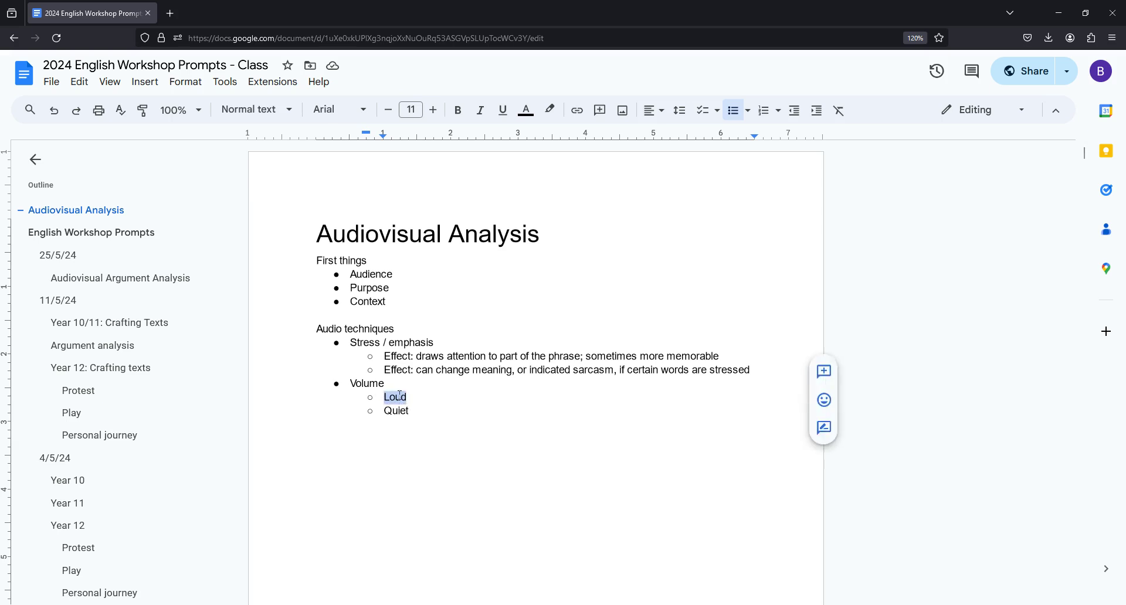
left_click(422, 397)
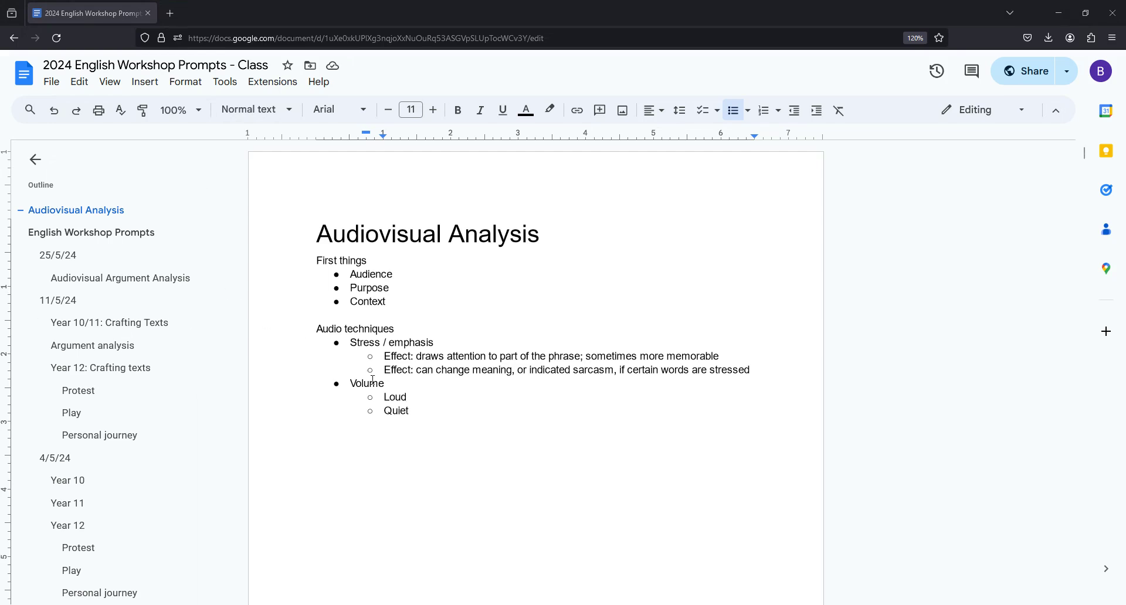
left_click_drag(415, 397, 385, 397)
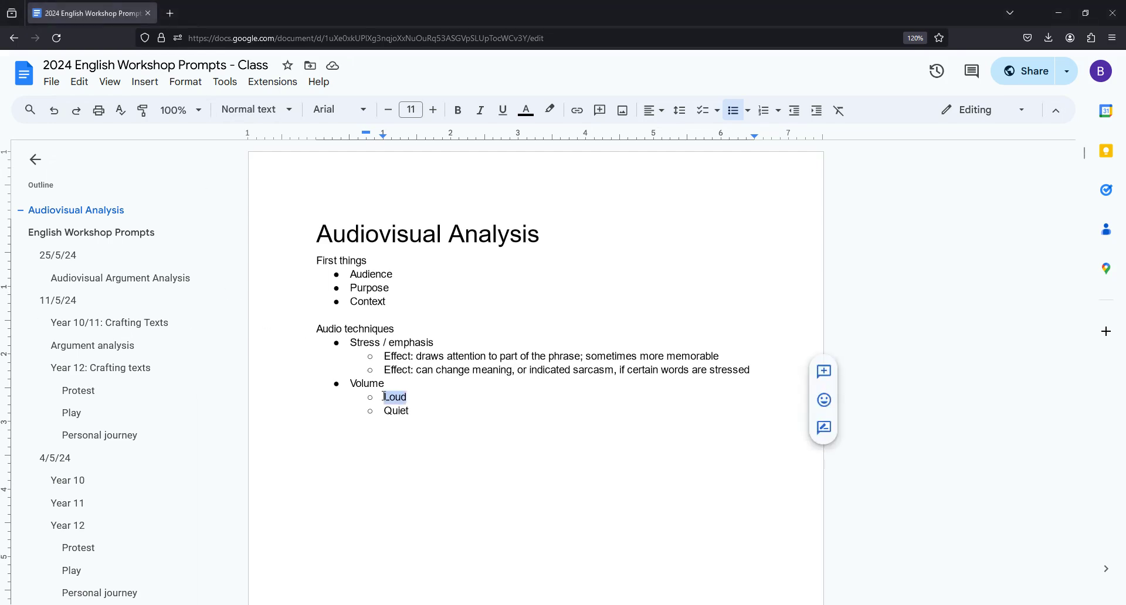
type("Loud: can convey passion, anger (or other emotion), draws attention to a point, conveys urgency (sometimes) or emphasis")
Step: Expand the Quiet sub-bullet to "Quiet: draws the reader in to listen closely; adds a sense of seriousness, intimacy, importance"
left_click(449, 425)
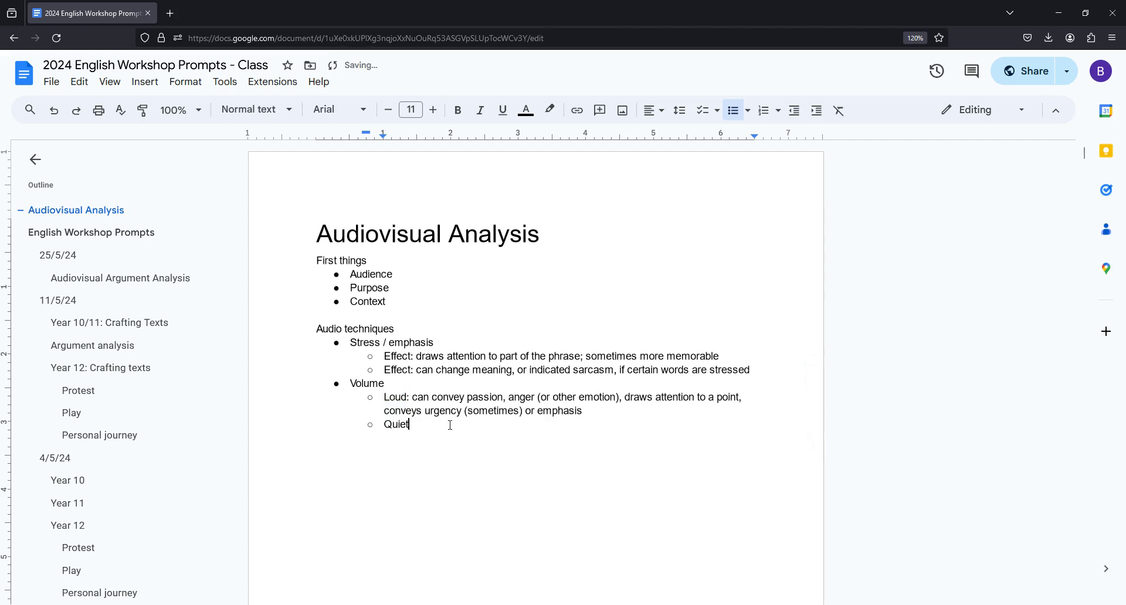
type(":")
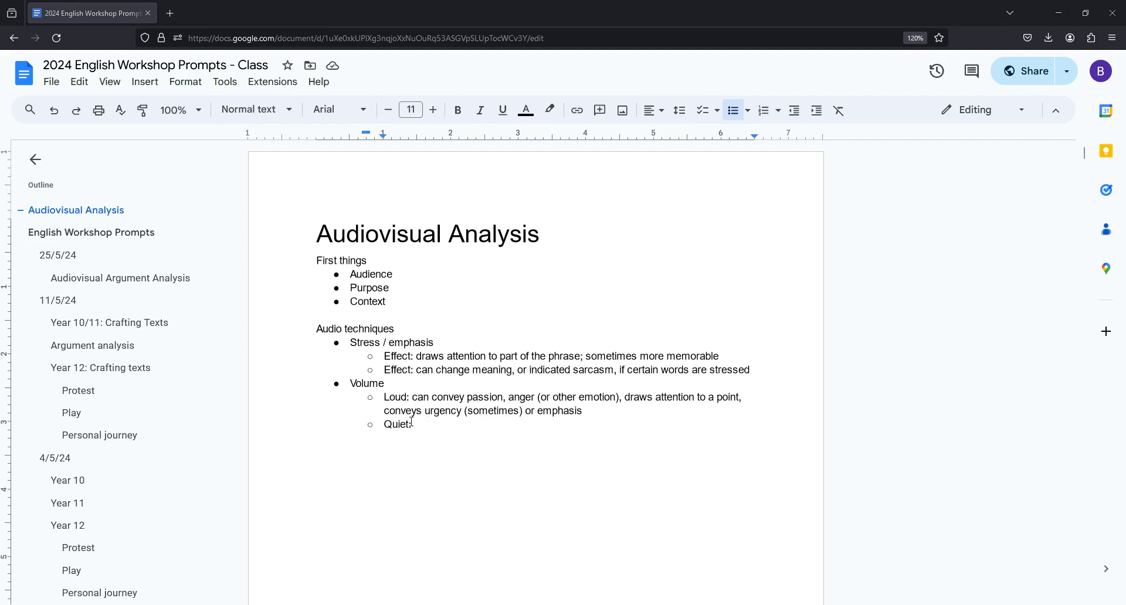
left_click_drag(412, 422, 387, 421)
type("Quiet: draws the reader in to listen closely; adds a sense of seriousness, intimacy, importance")
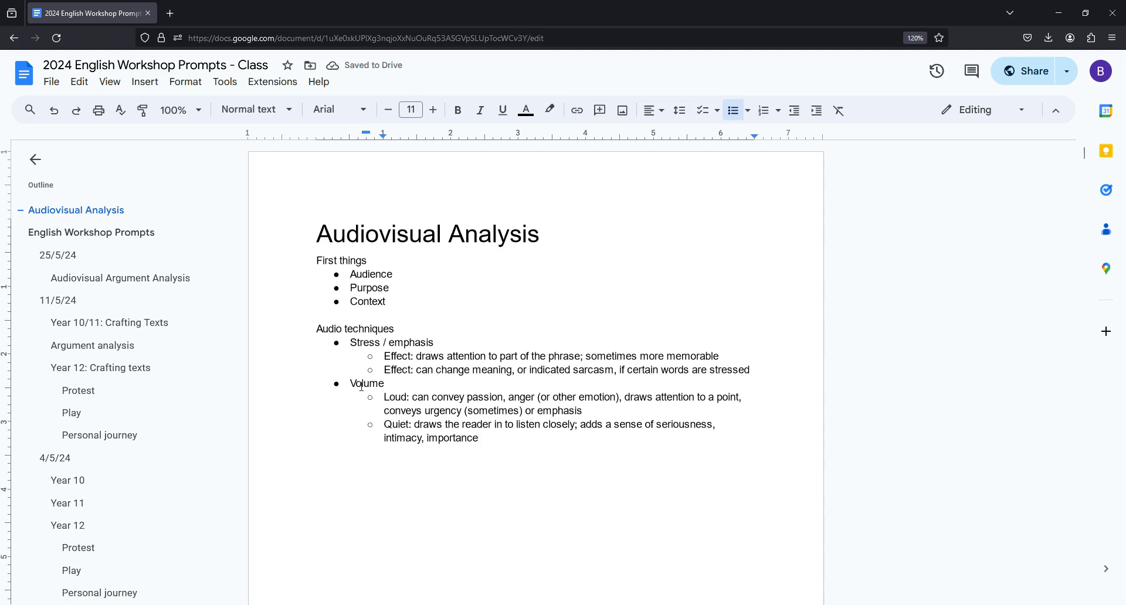
left_click_drag(356, 385, 404, 434)
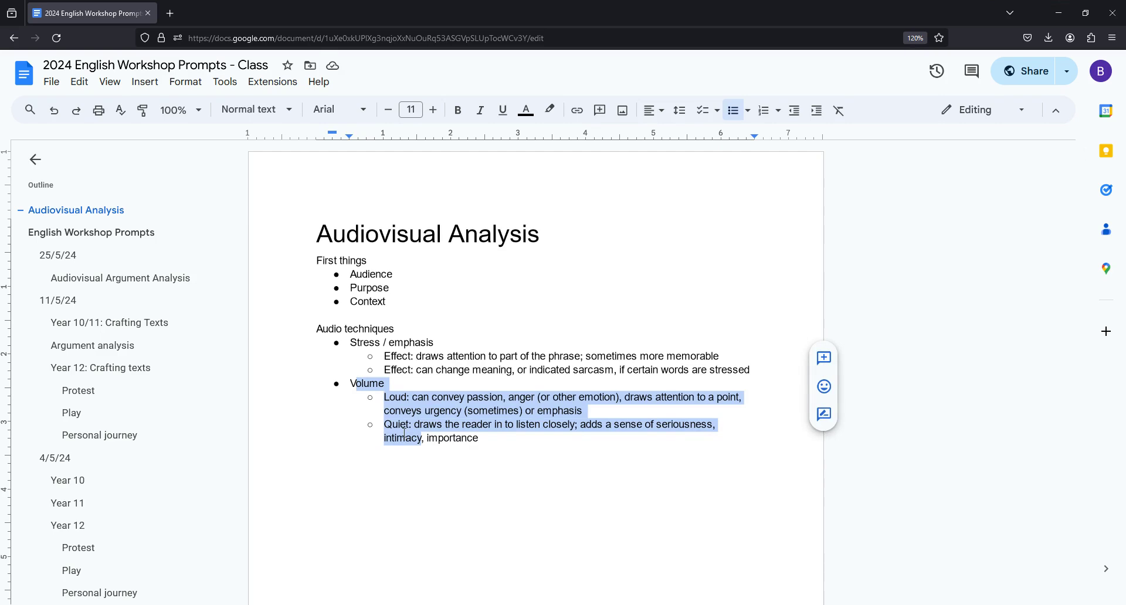
left_click_drag(389, 399, 464, 414)
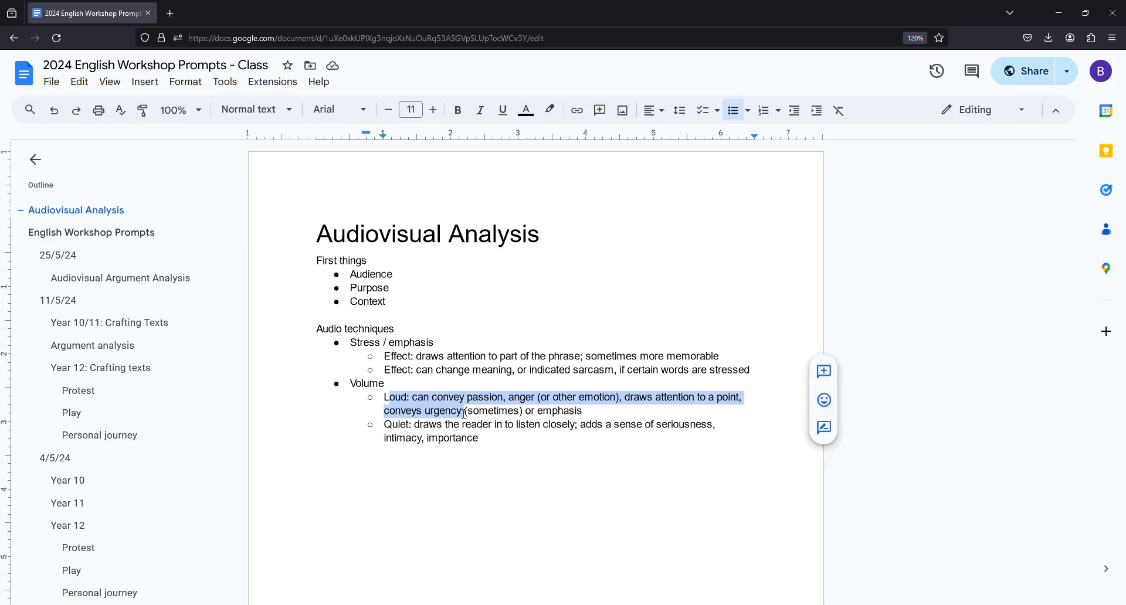
left_click_drag(354, 342, 437, 344)
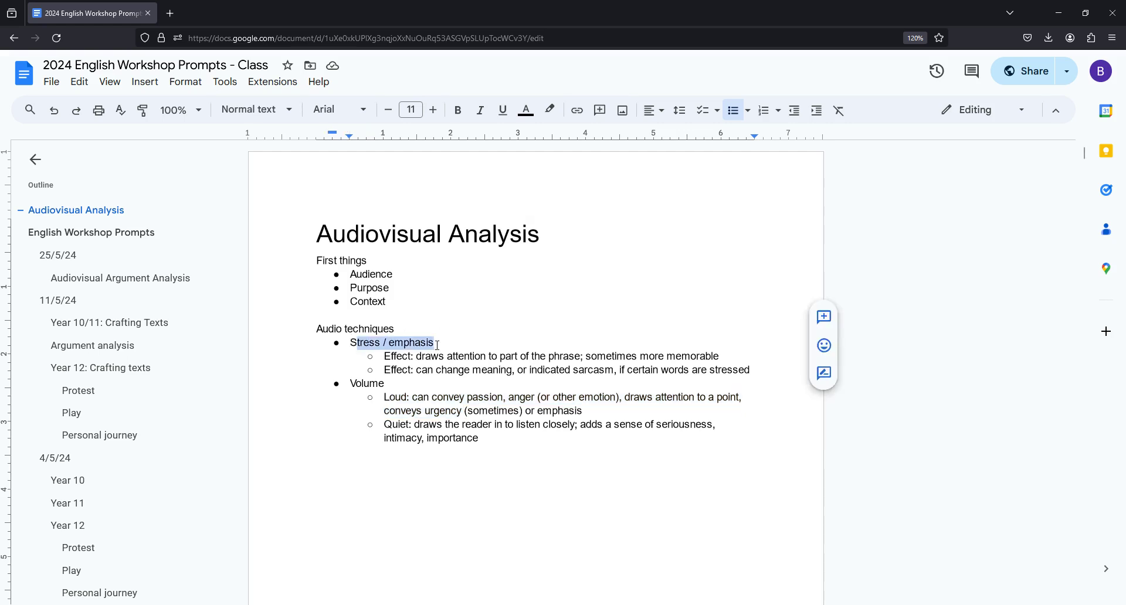
left_click_drag(343, 380, 400, 385)
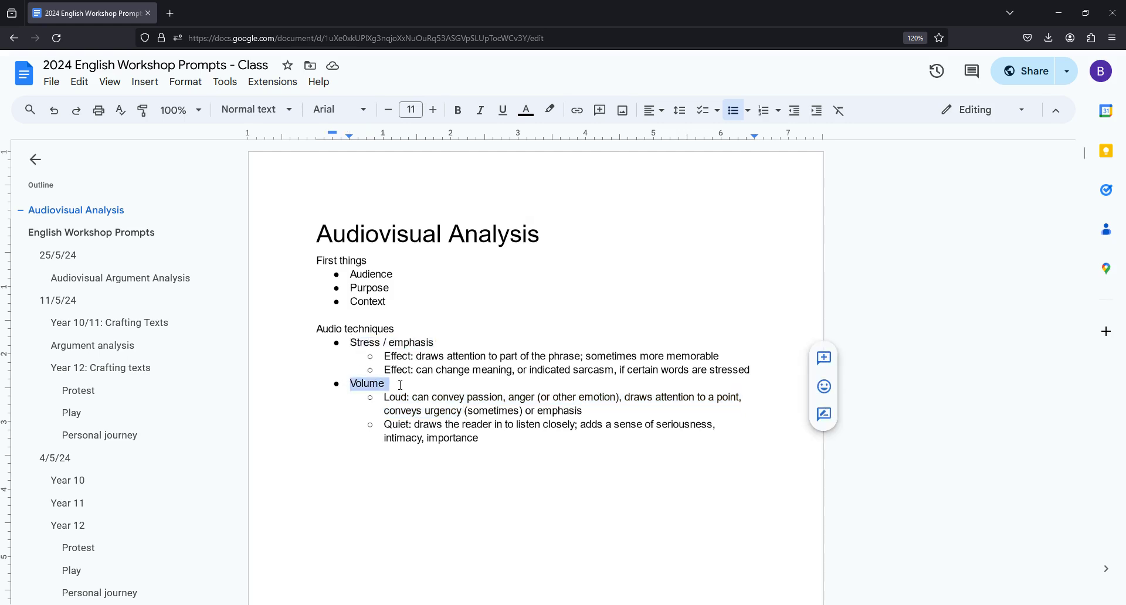
Step: Add a "Pace / tempo" bullet after Volume at the main level of the audio techniques list
left_click(489, 439)
key("Return")
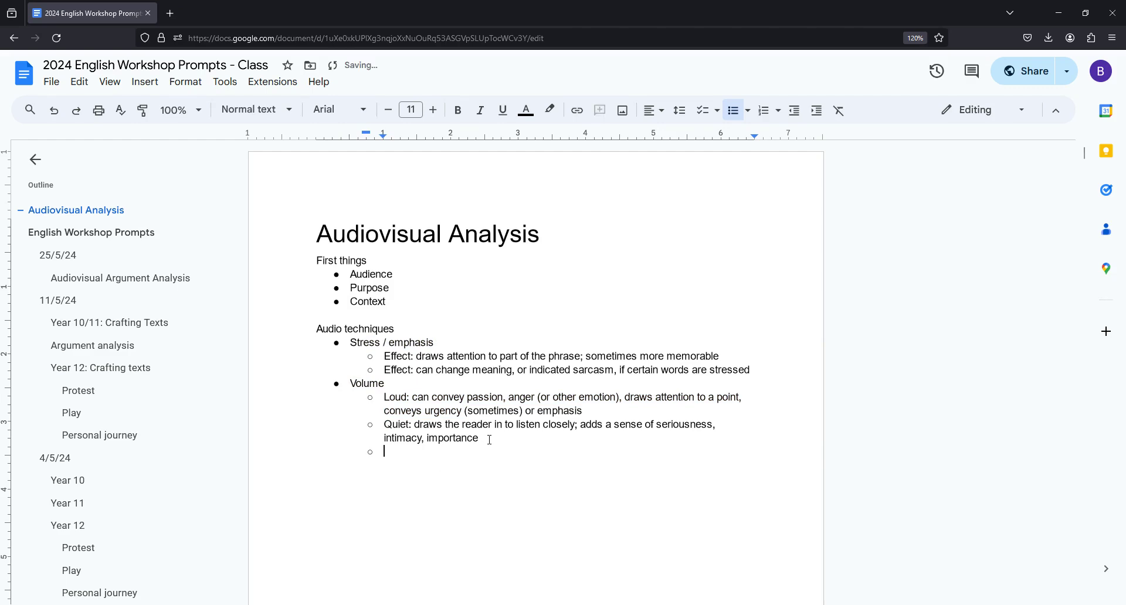
key("shift+Tab")
type("pace / tempo")
Step: Add the sub-bullet "Fast: urgency, glossing over details" under Pace / tempo
key("Return")
key("Tab")
scroll(458, 352, "down", 1)
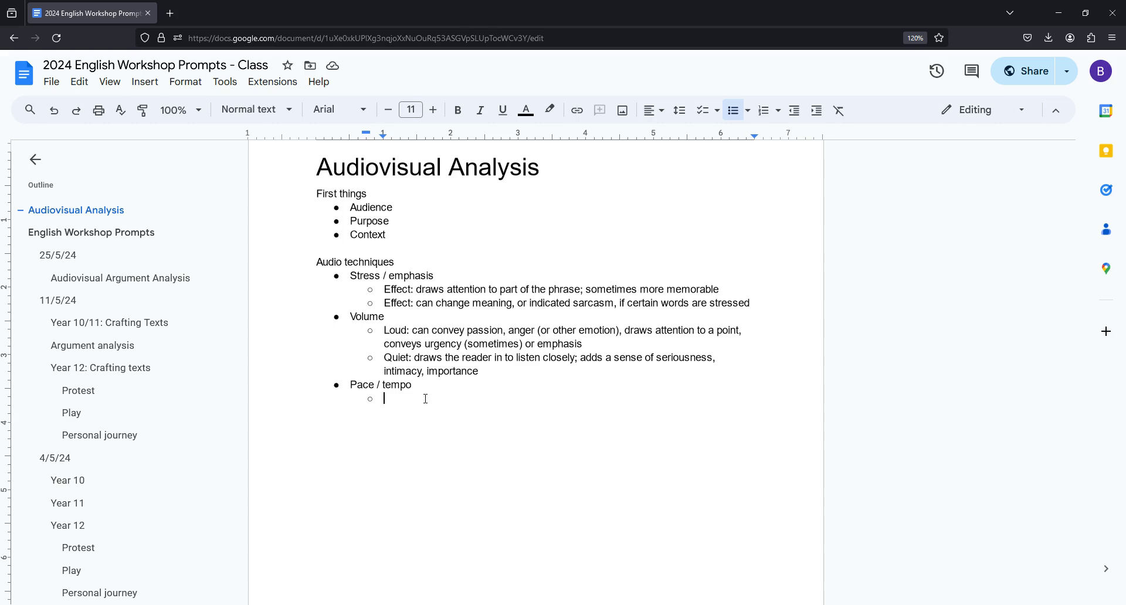
type("Fast: urgency, glossing over details")
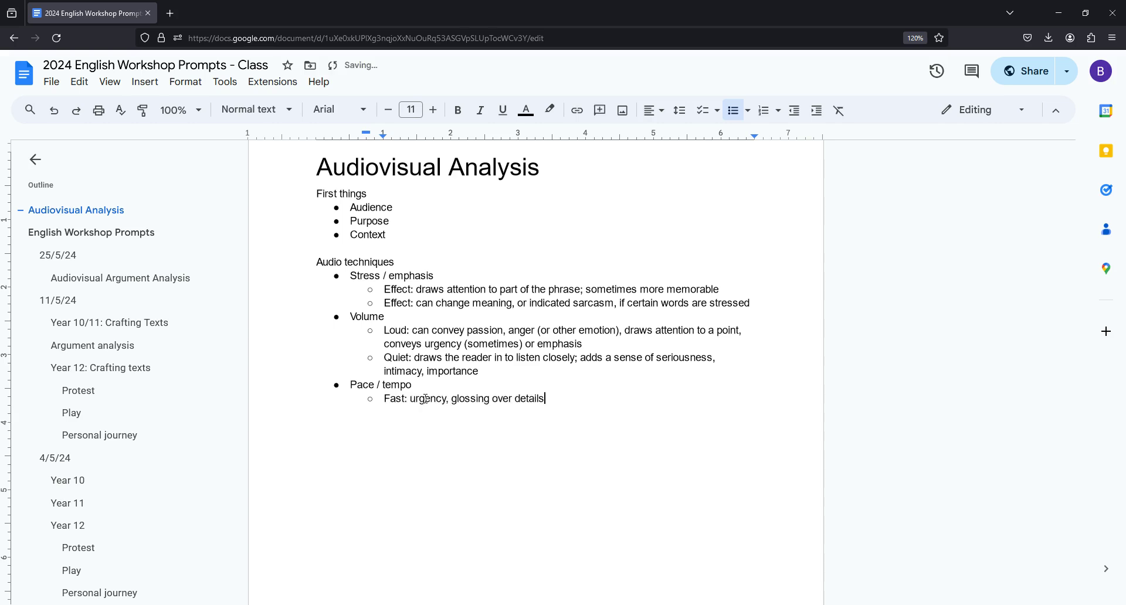
Step: Add a second Pace / tempo sub-bullet reading "Slow: emphasis on each word, adds gravitas / importance; confidence"
key("Return")
type("Slow: emphasis on each wor")
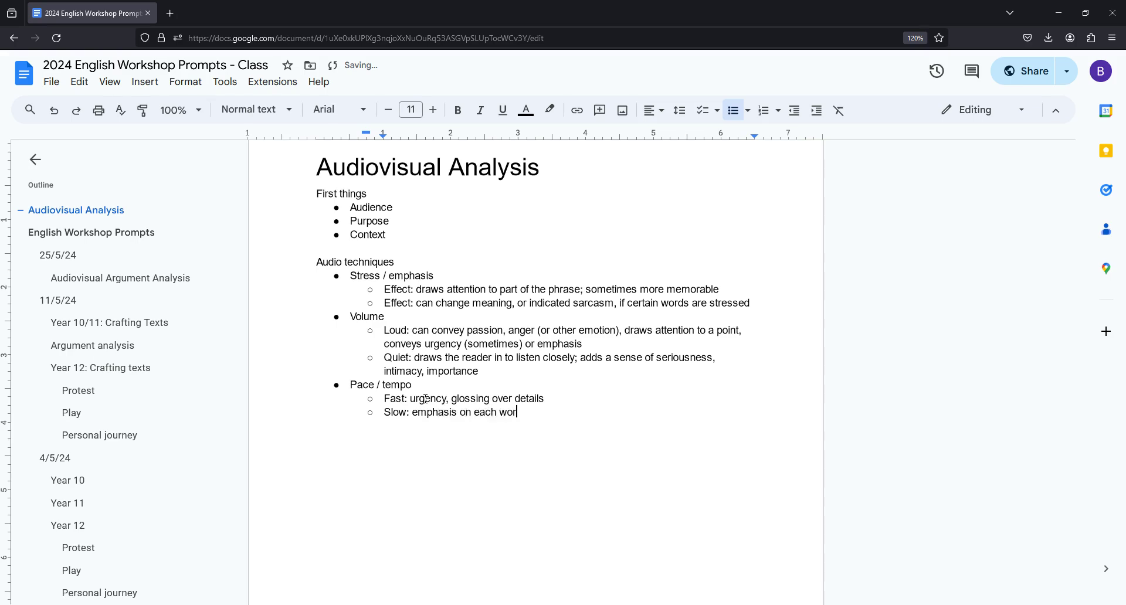
type("d, adds gravitas / imporatan")
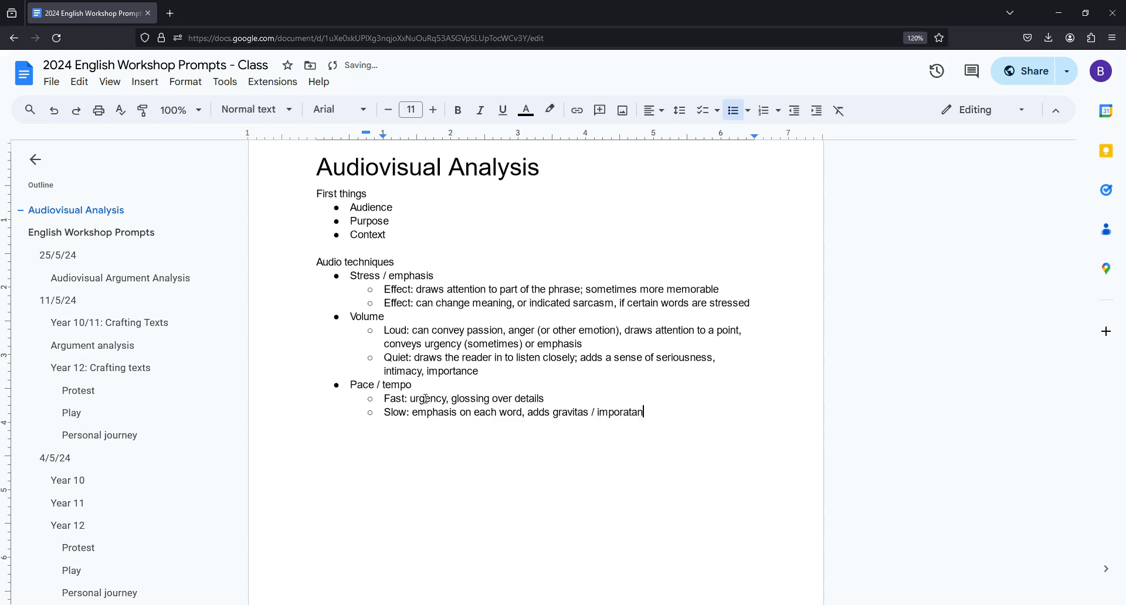
key("BackSpace")
key("BackSpace")
key("BackSpace")
key("BackSpace")
type("tance; confidence")
key("shift+Home")
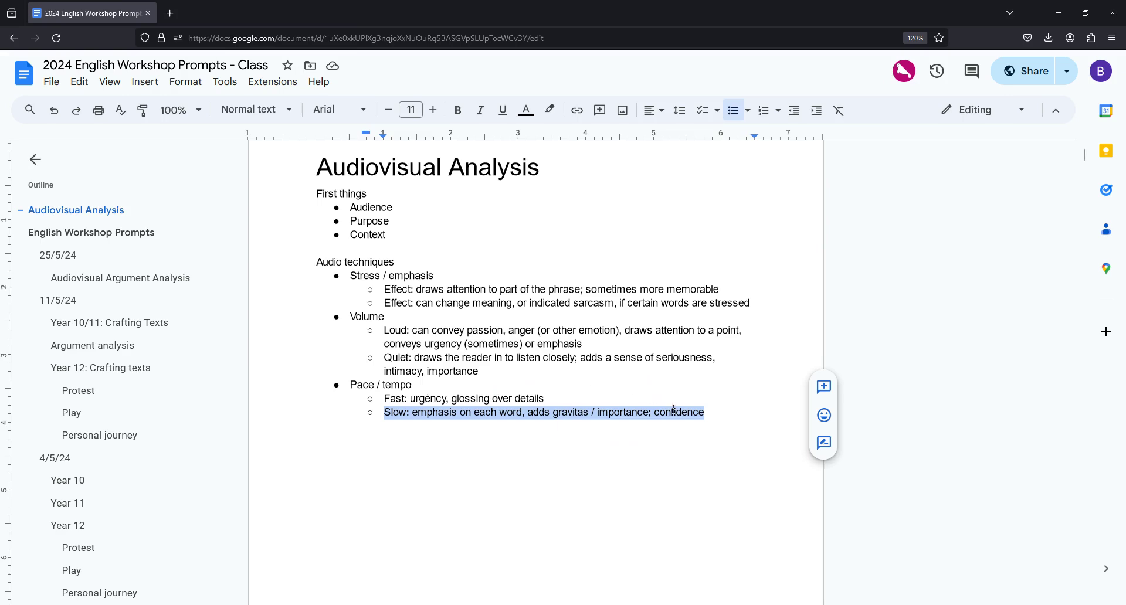
left_click_drag(651, 412, 715, 414)
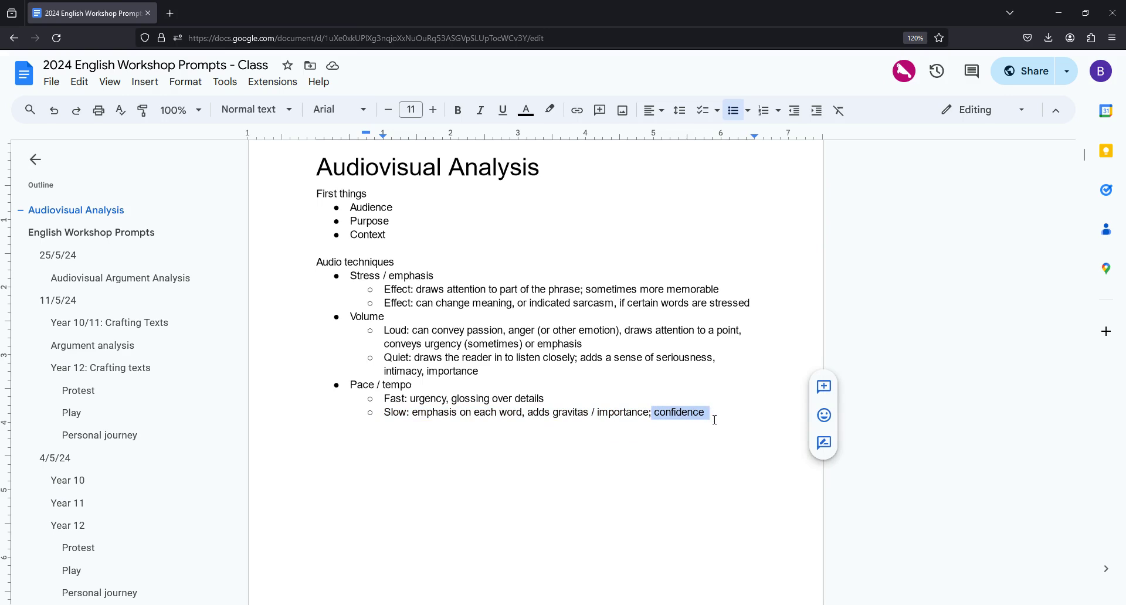
left_click(715, 420)
left_click_drag(645, 413, 422, 411)
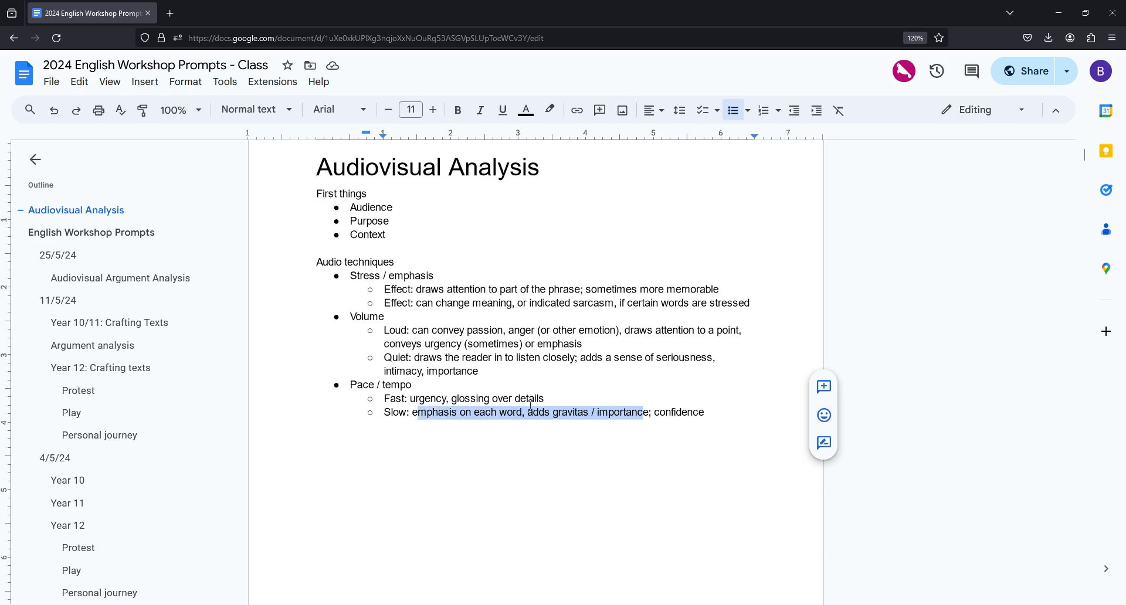
Step: Add a "Pitch / intonation" bullet after Pace / tempo at the main level of the audio techniques list
left_click(710, 413)
key("Return")
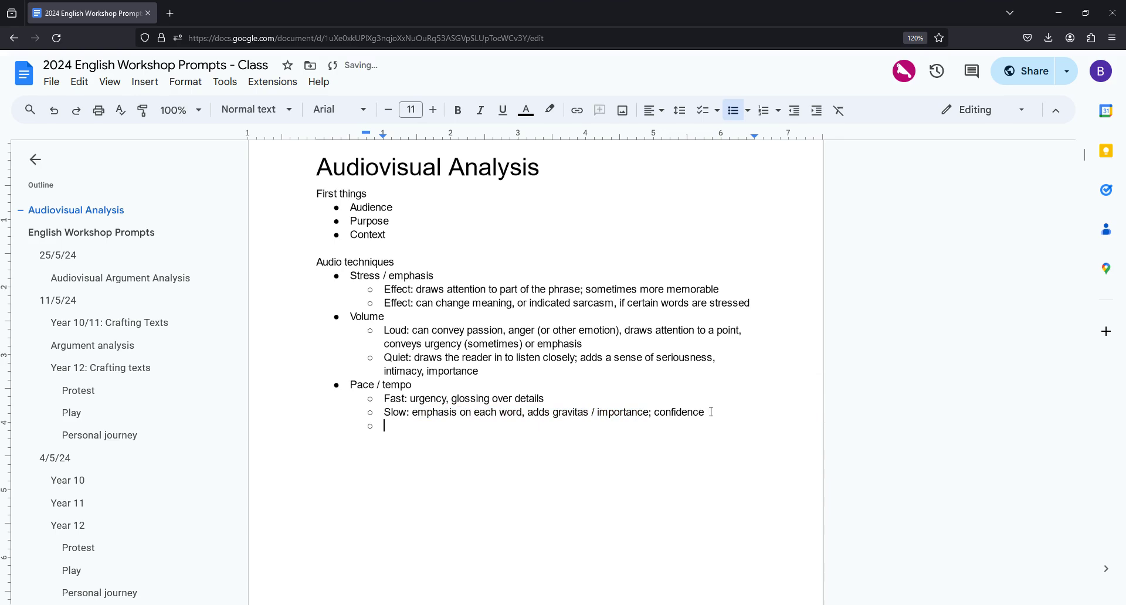
key("shift+Tab")
type("pitch / intonation")
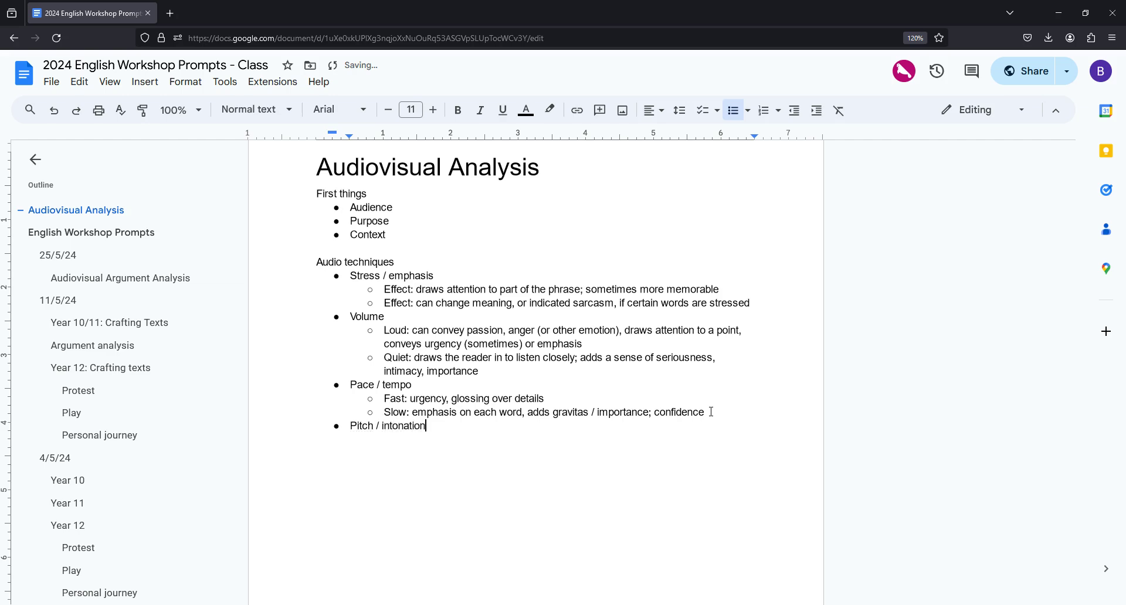
Step: Add the sub-bullet "Where the sentence ends" under Pitch / intonation, with the nested items "High" and "Low"
key("Return")
key("Tab")
scroll(760, 402, "down", 1)
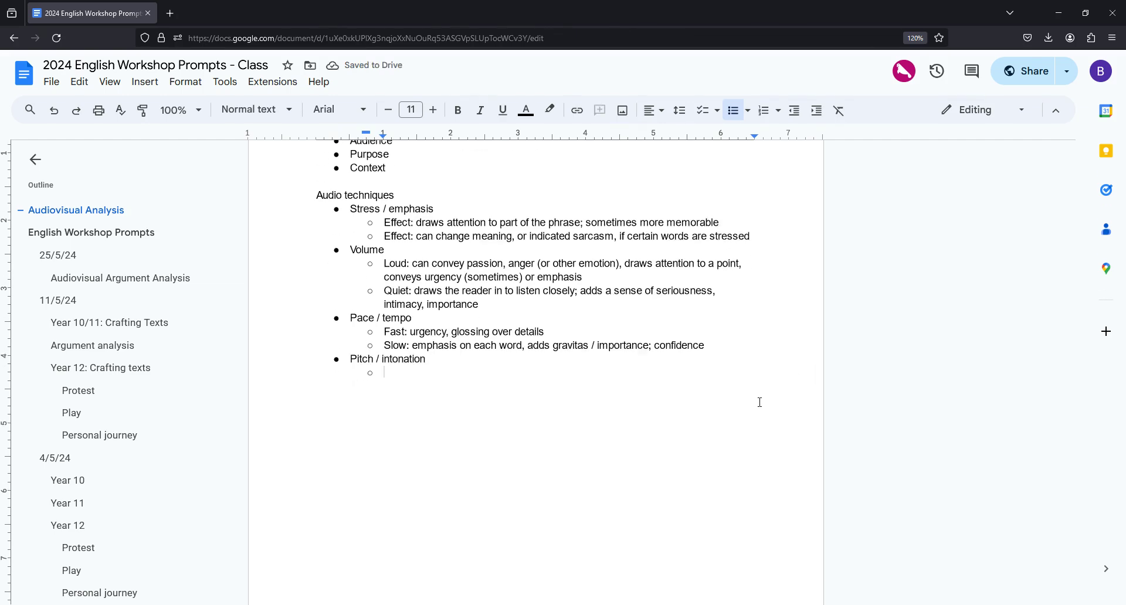
type("Where the senten")
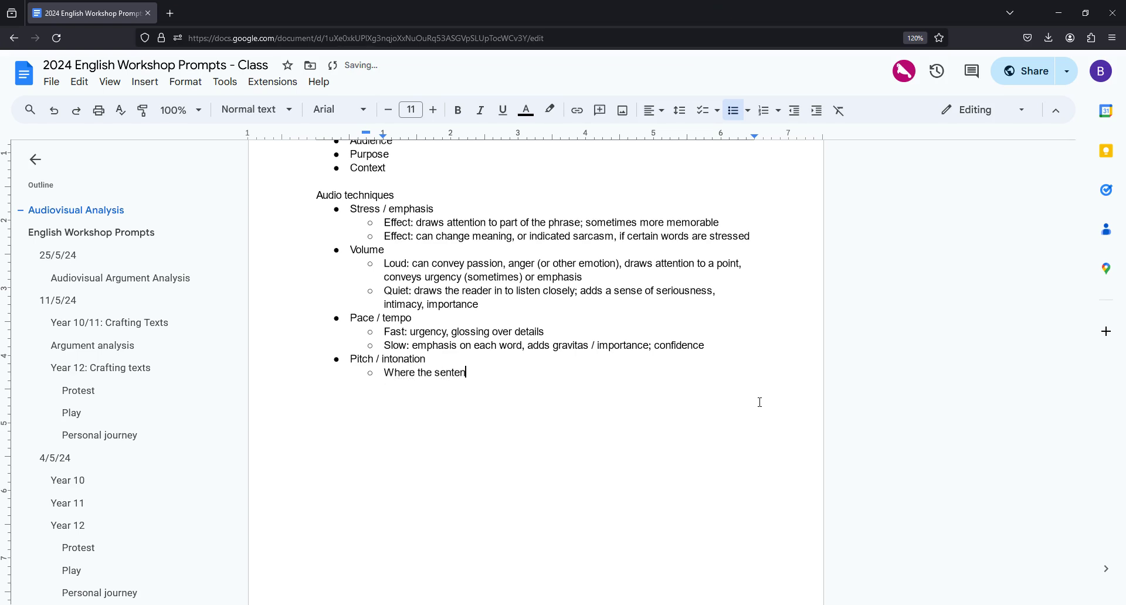
type("ce ends")
key("Return")
key("Tab")
type("High")
key("Return")
type("Low")
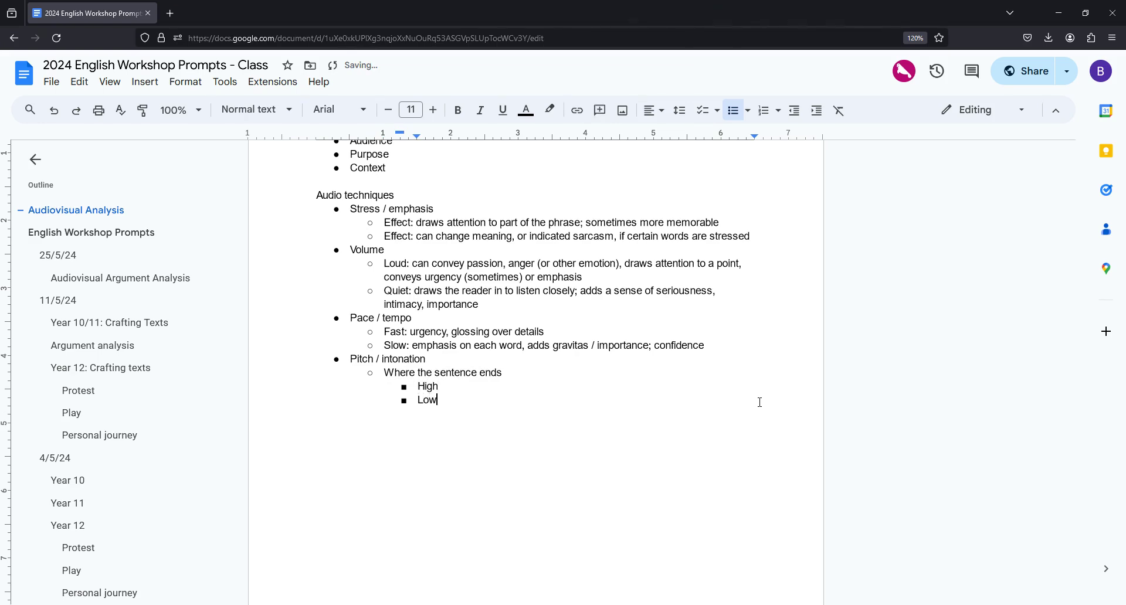
Step: Expand the High item to "High: questioning, genuinely trying to engage with the audience; uncertainty, listing"
key("Up")
key("Return")
key("Tab")
key("BackSpace")
key("BackSpace")
type(":")
type("qui")
key("BackSpace")
type("estioning, genuinely trying to")
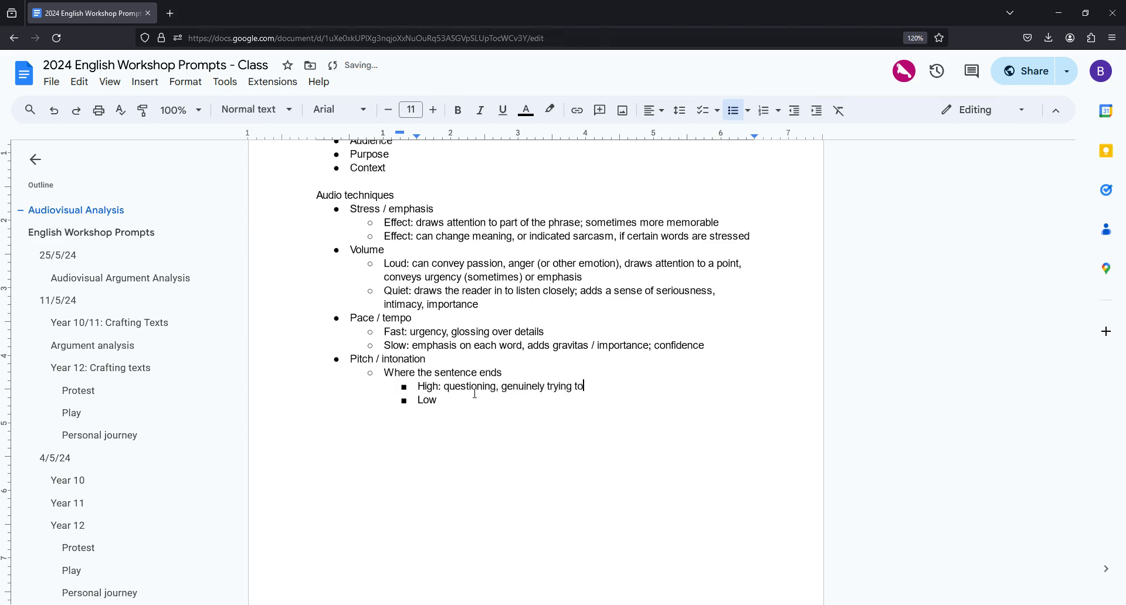
type(" engage with the audience")
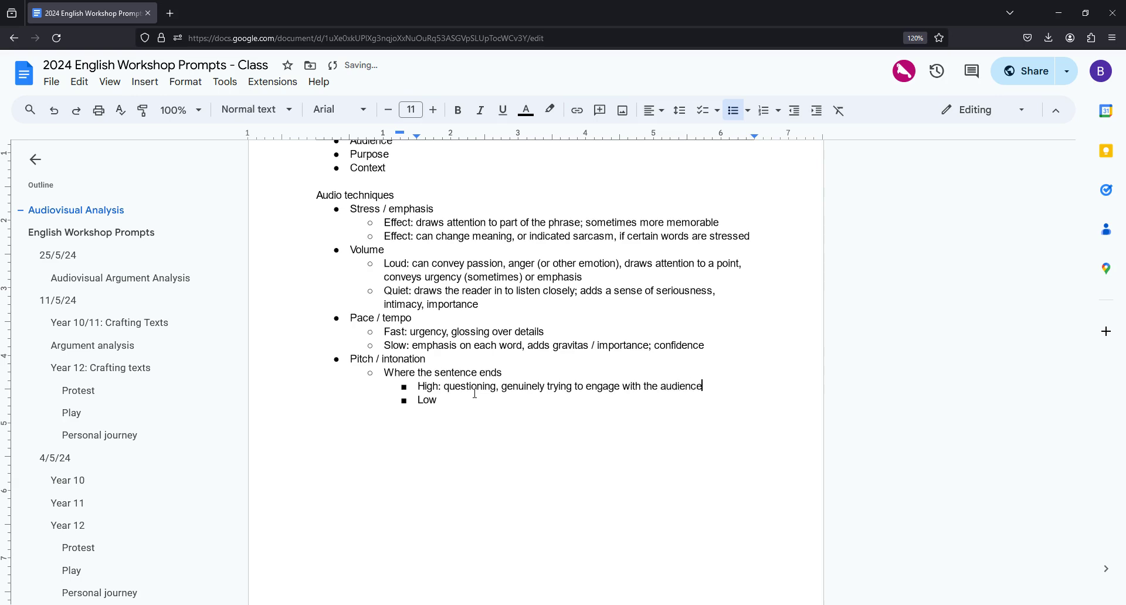
key("shift+Home")
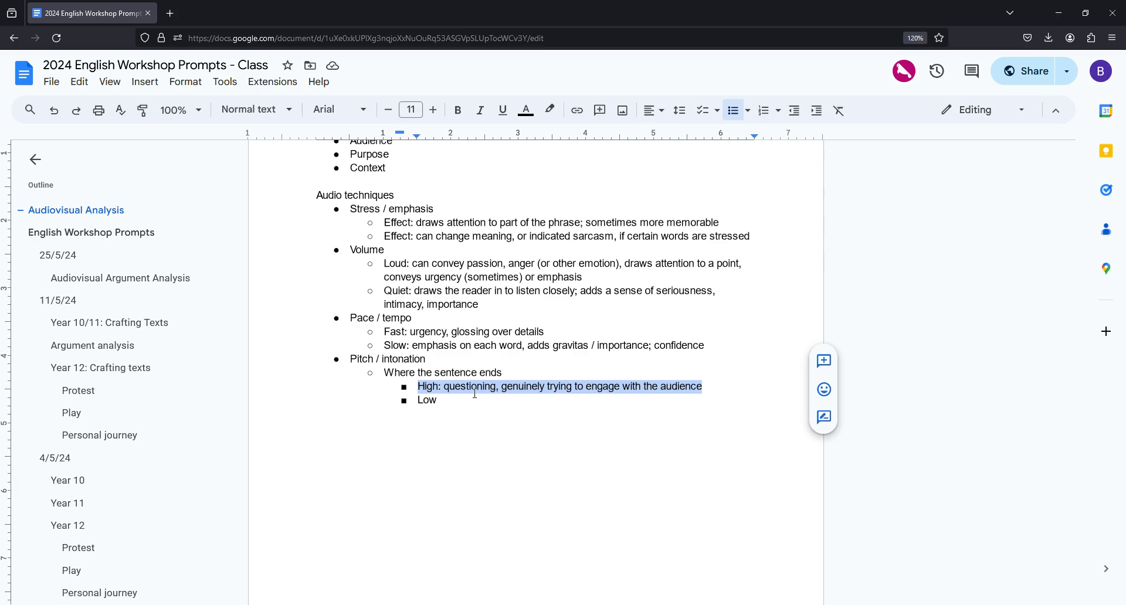
key("Right")
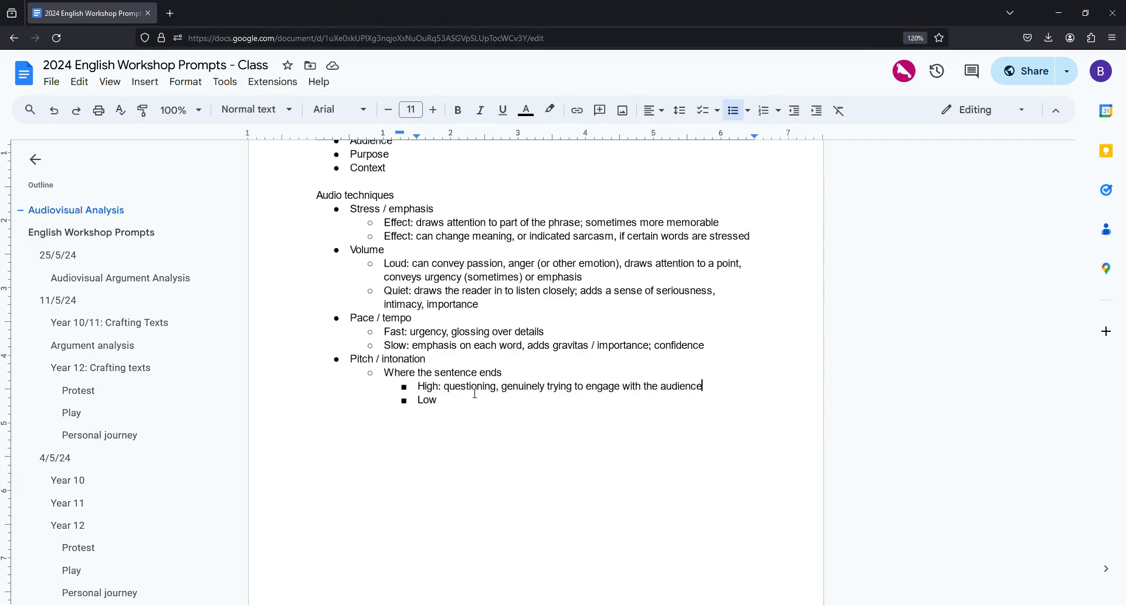
type("; uncertainty")
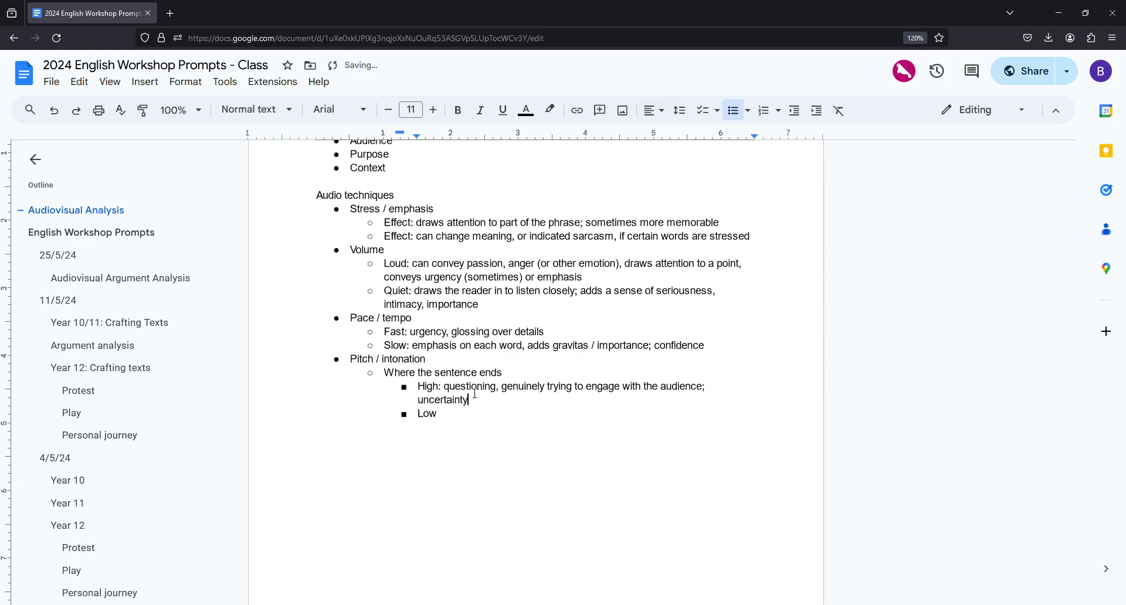
type(", listing ")
Step: Expand the Low item under "Where the sentence ends" to "Low: gravitas, certainty, importance"
type("Low")
type(": ")
type("gravitas, c")
type("ertainty")
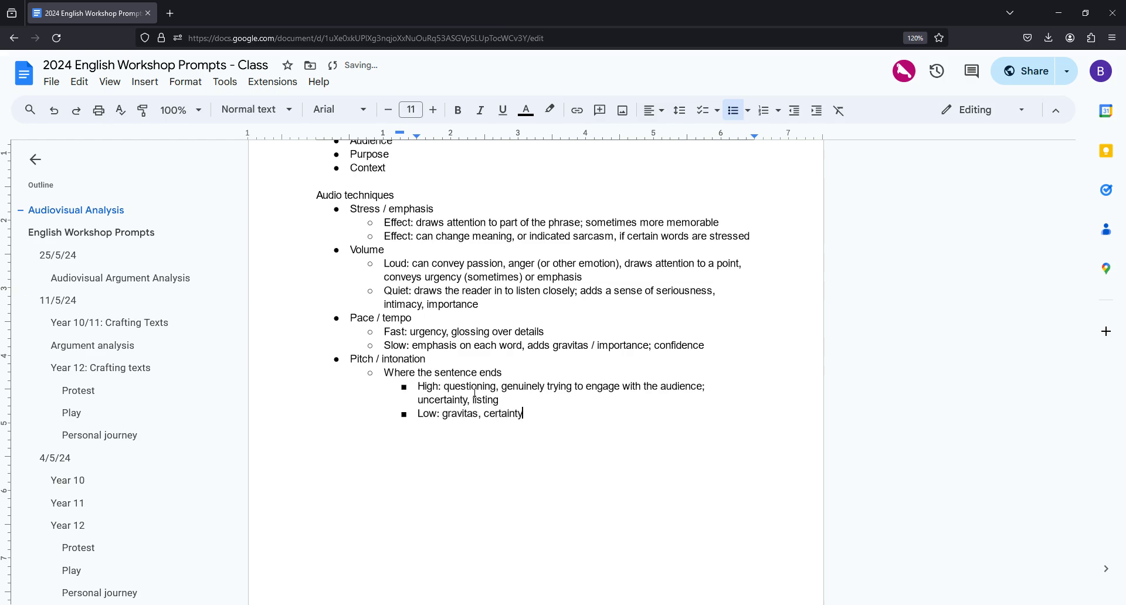
type(", importance")
key("shift+Home")
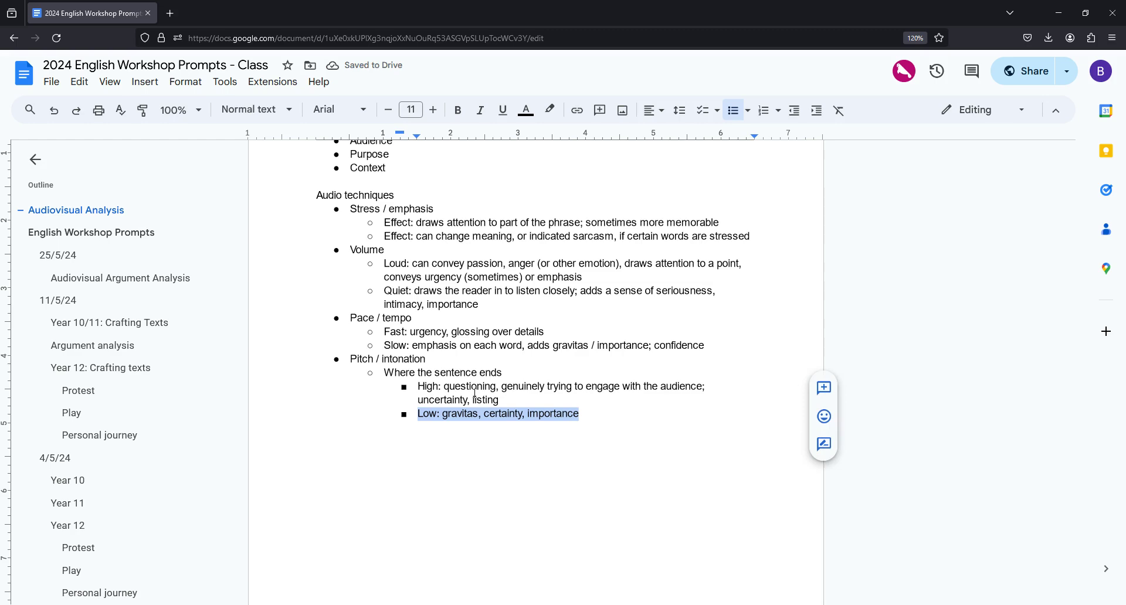
key("End")
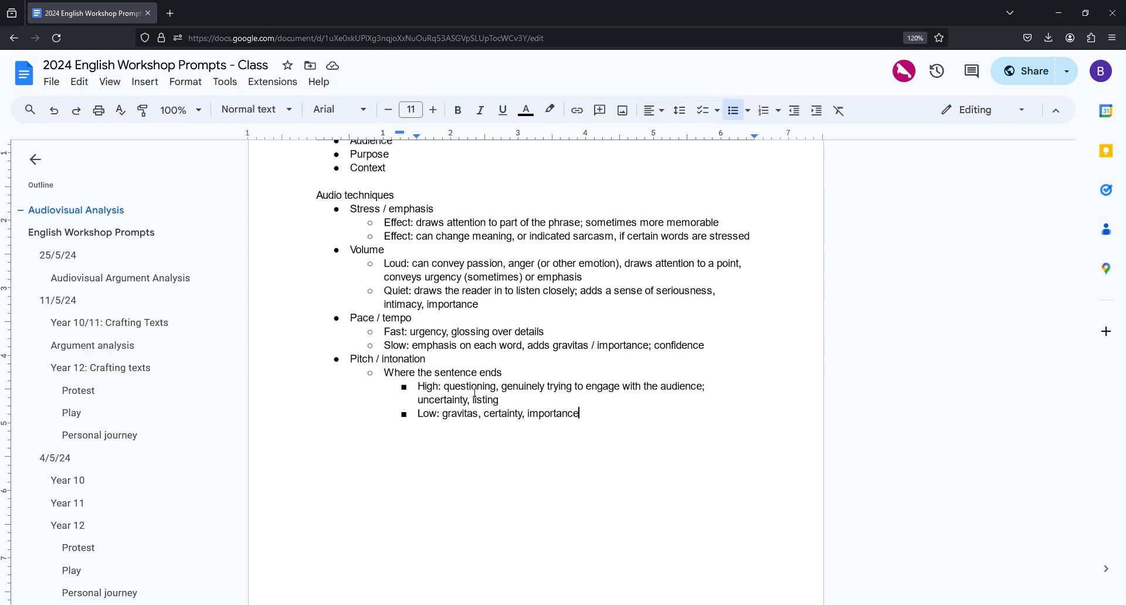
Step: Add a main-level "Rhythm" bullet to the audio techniques with the sub-bullet "Staccato → emphasis"
key("Return")
key("shift+Tab")
key("shift+Tab")
type("Rhythm")
key("Return")
key("Tab")
type("staccato")
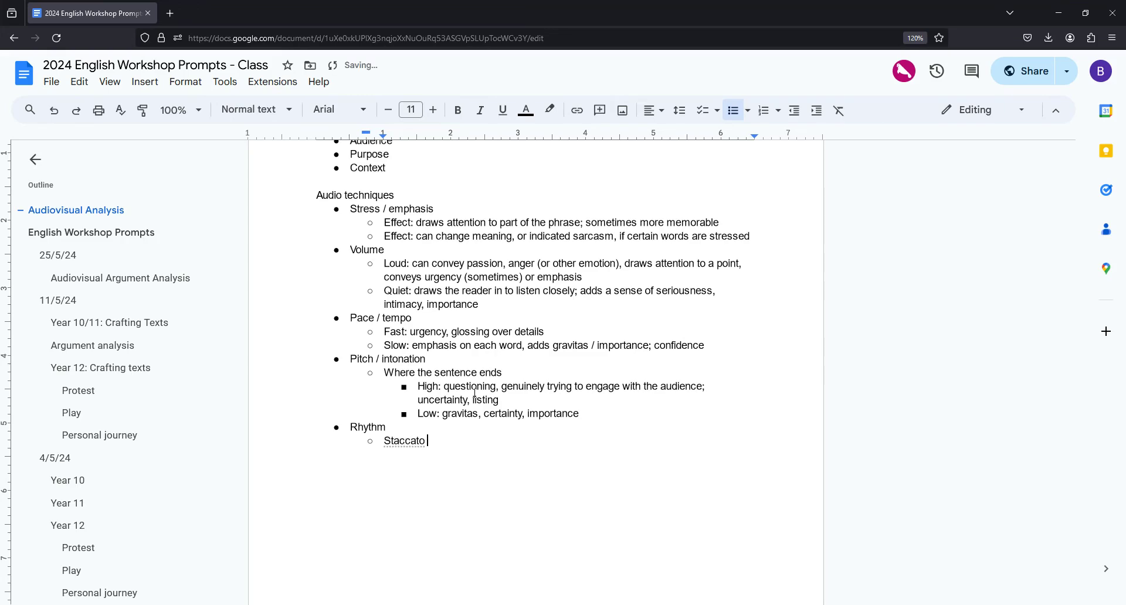
type(" -> emphas")
type("is")
Step: Add a "Pause" bullet after Rhythm at the main level of the audio techniques list
key("Return")
key("shift+Tab")
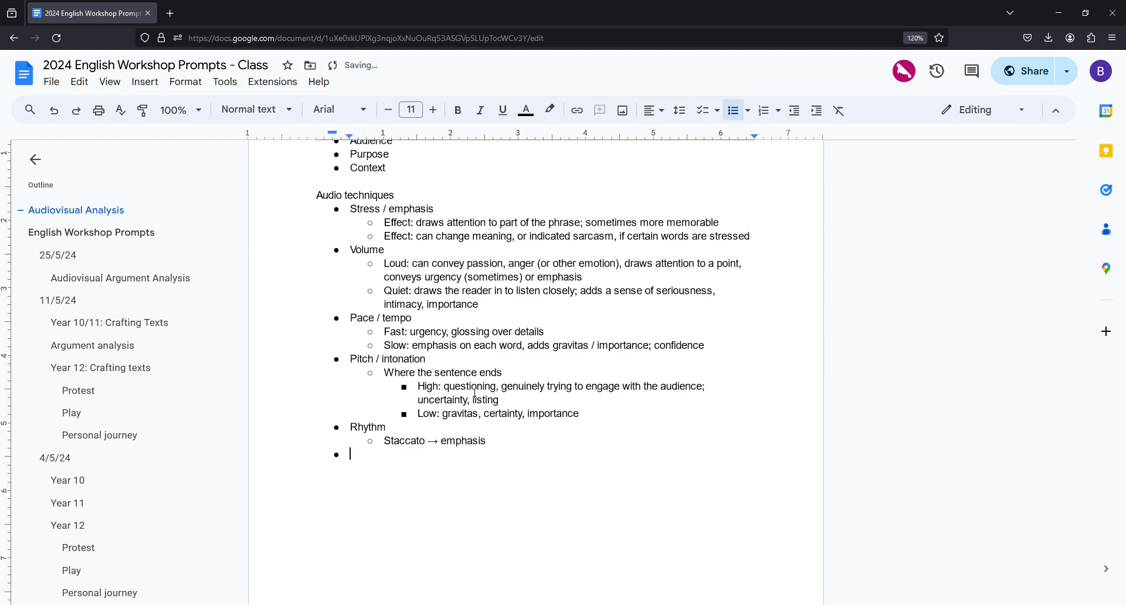
type("pause")
key("BackSpace")
key("BackSpace")
key("BackSpace")
key("BackSpace")
key("BackSpace")
type("Pause")
key("shift+Home")
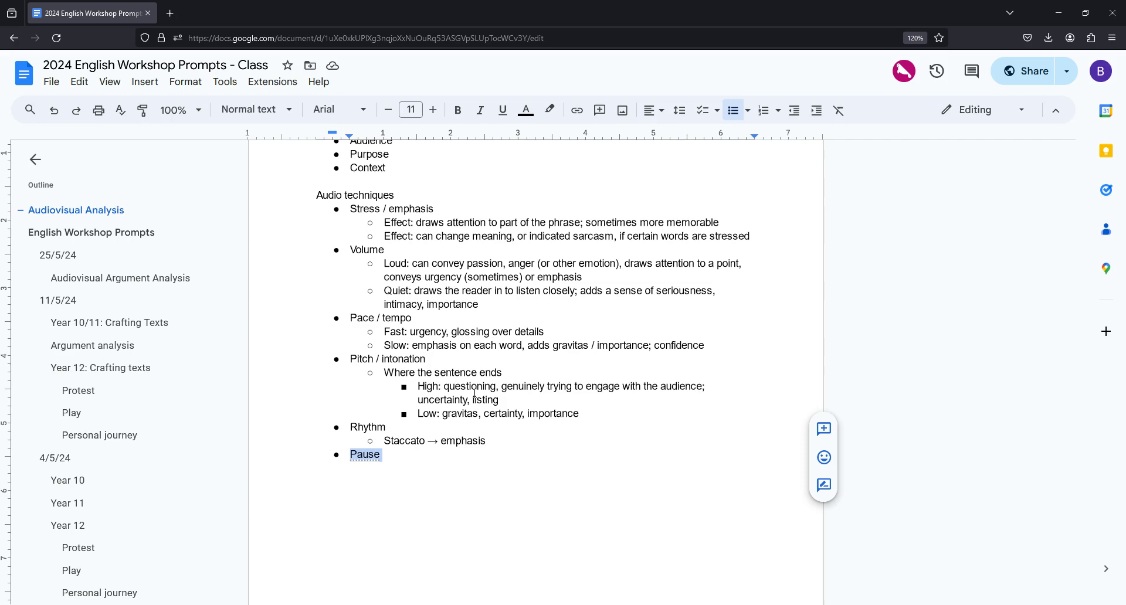
key("Right")
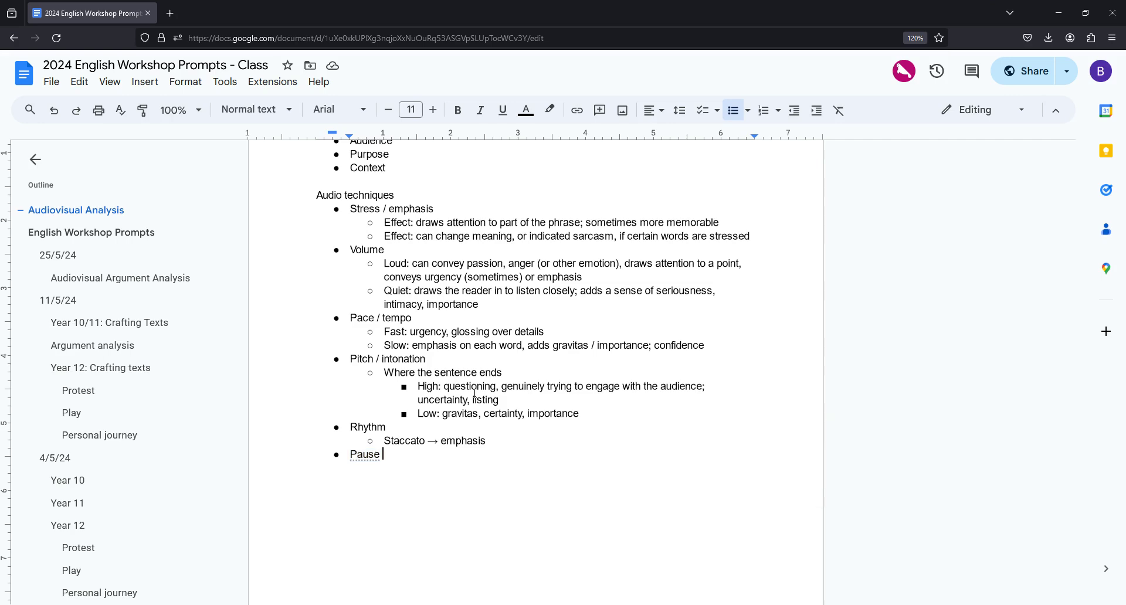
Step: Add the sub-bullet "Effect: adds emphasis; engages audience to think deeply about the last statement" under Pause
key("Return")
key("Tab")
type("Effect: adds e")
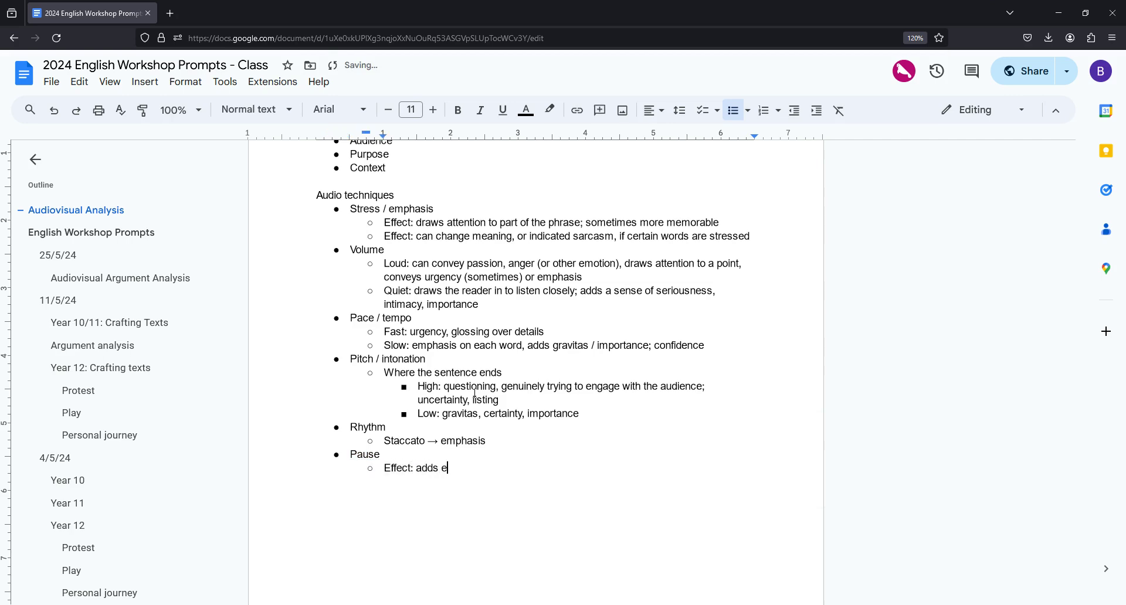
type("mphasis; engages audience to")
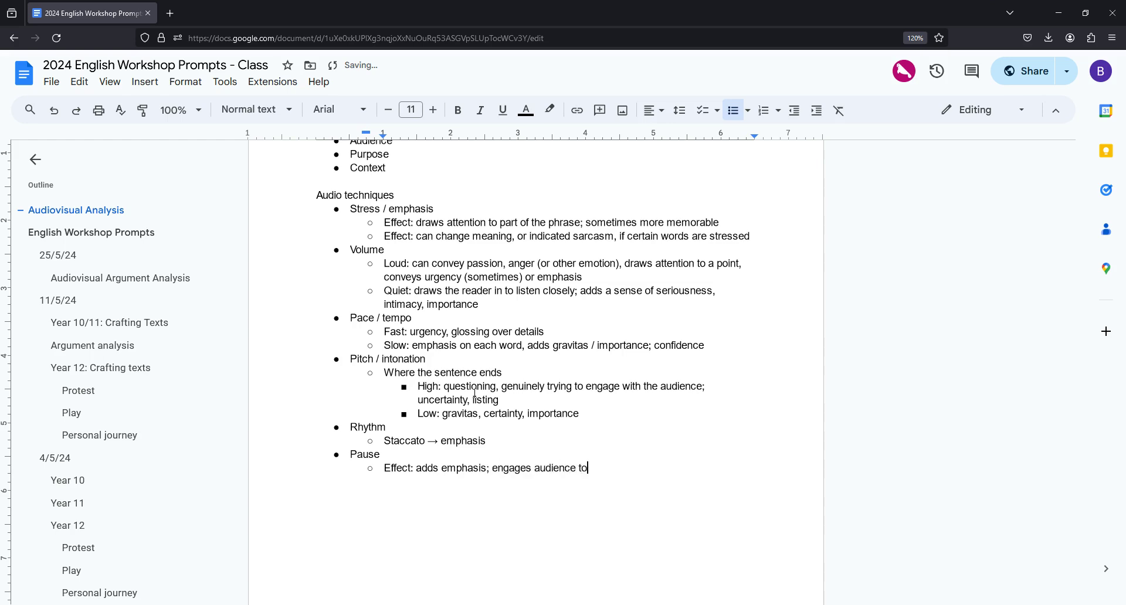
type(" think deeply about the las")
type("t stat")
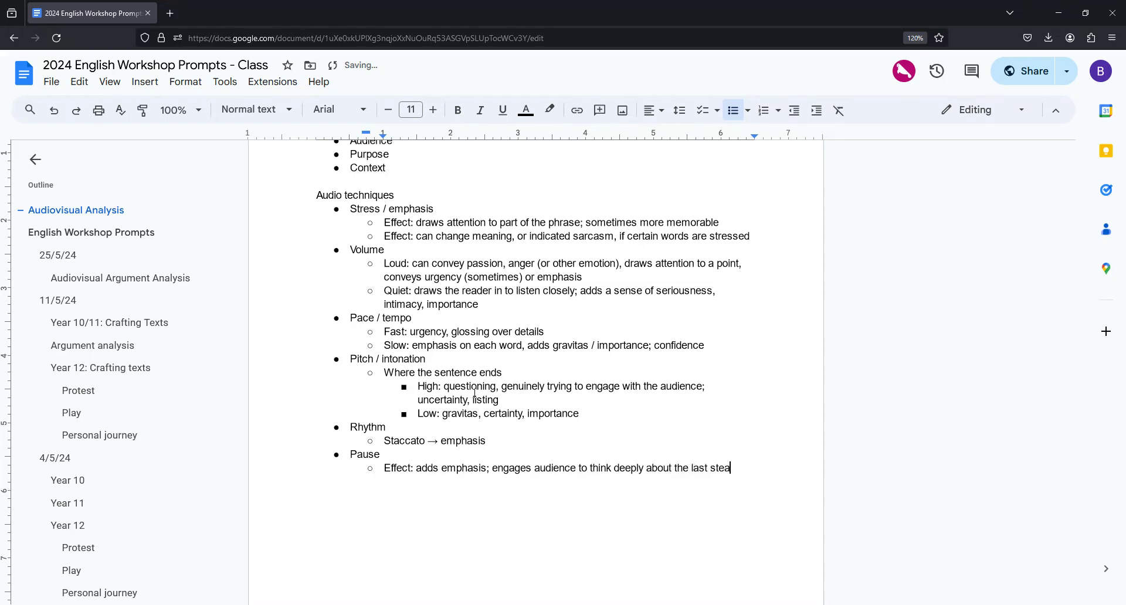
type("ement")
Step: Add a "Tone / voice" bullet after Pause at the main level of the audio techniques list
key("Return")
key("shift+Tab")
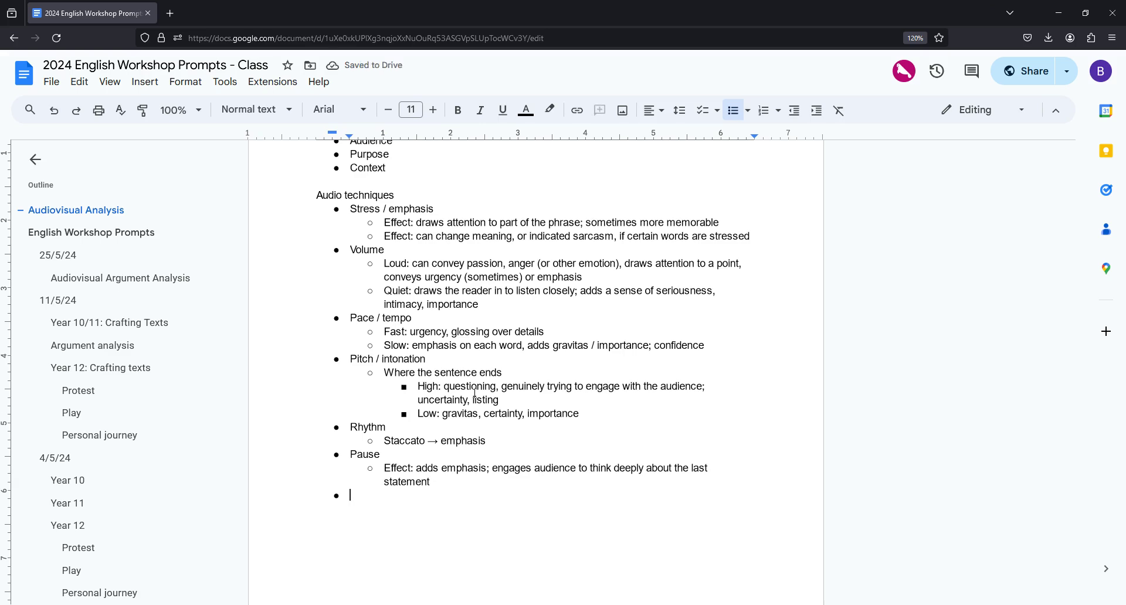
type("Tone / voice")
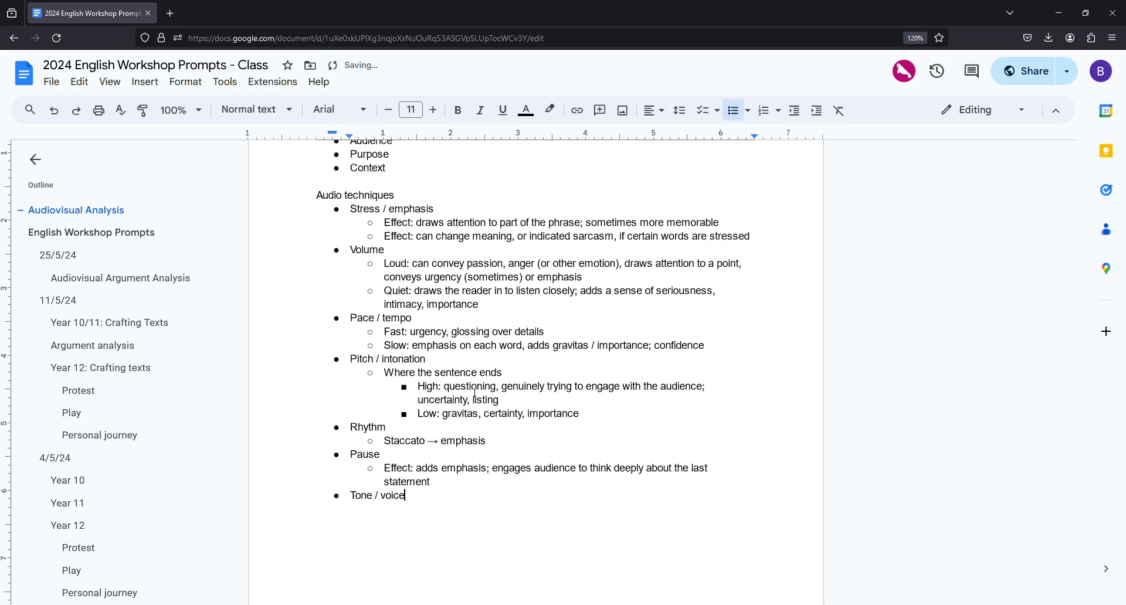
key("shift+Home")
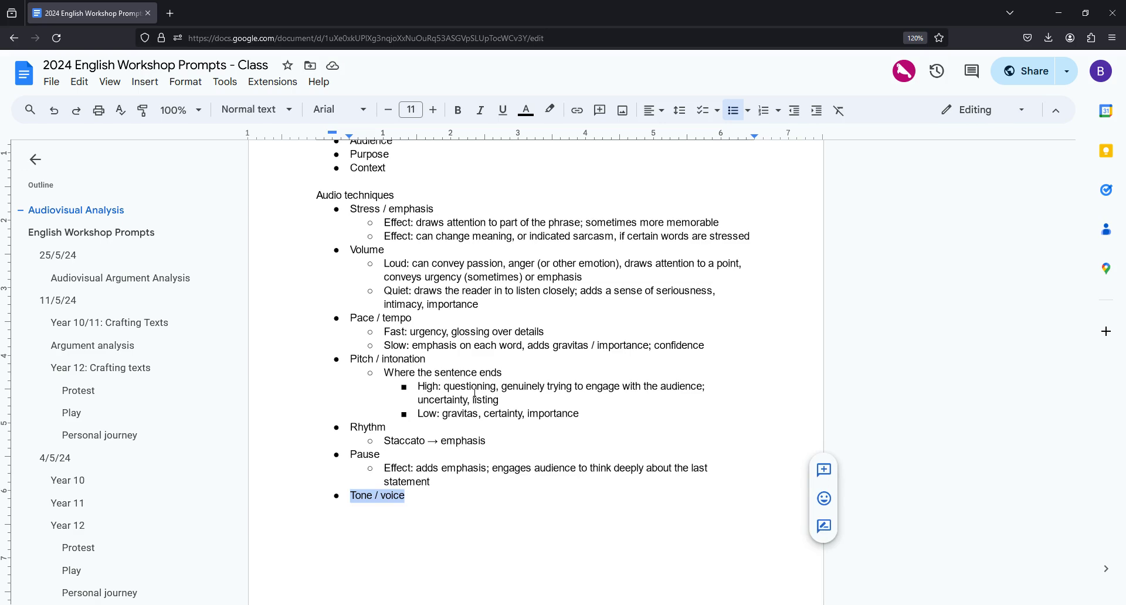
scroll(526, 307, "up", 2)
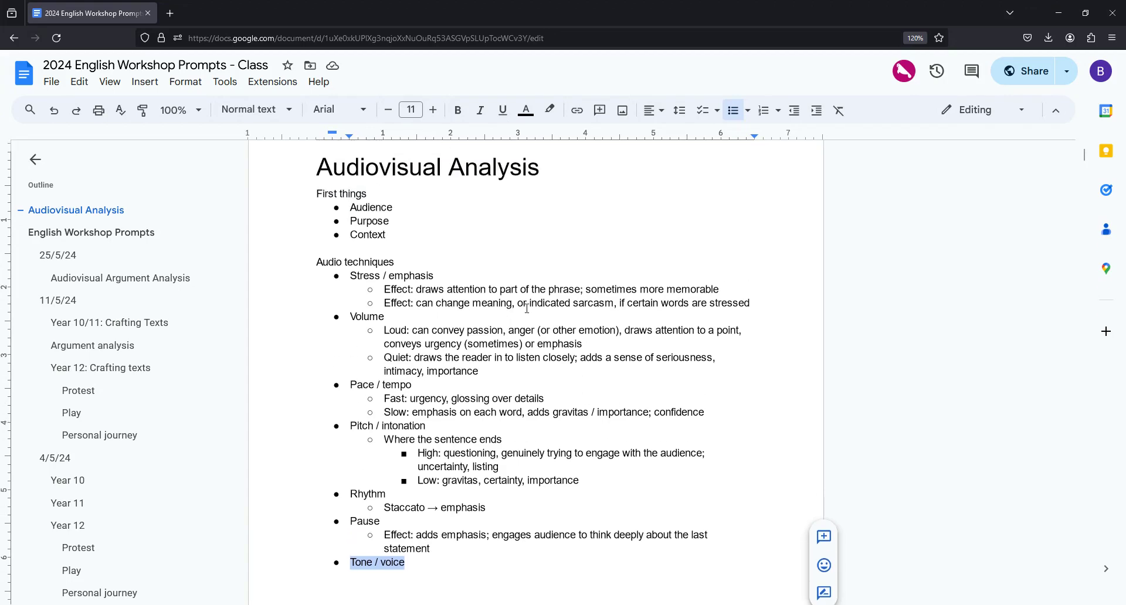
left_click_drag(351, 202, 394, 237)
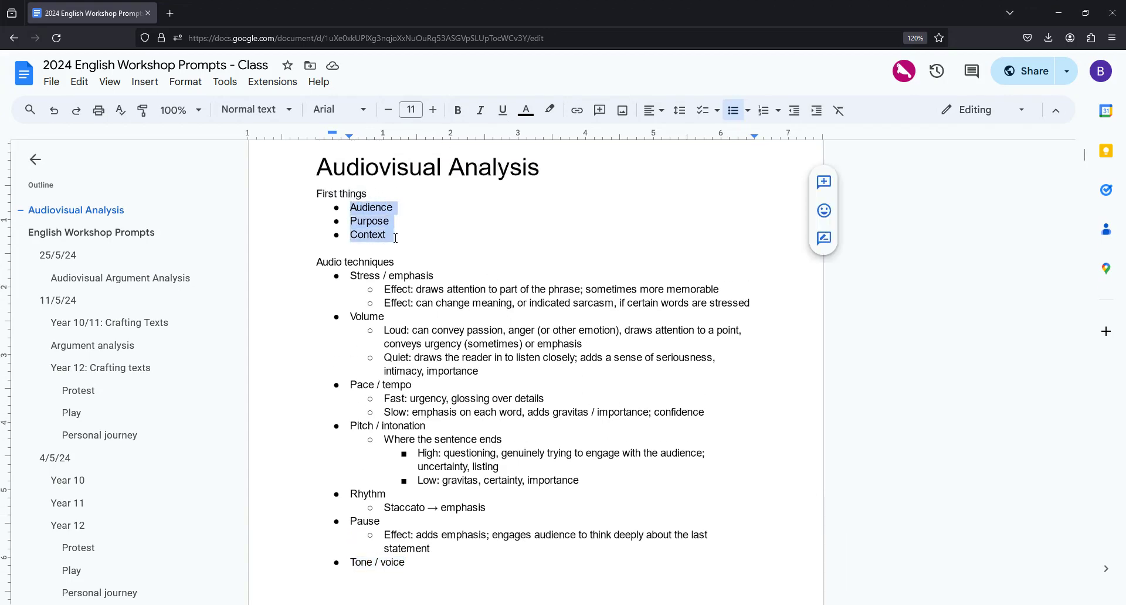
scroll(396, 238, "down", 2)
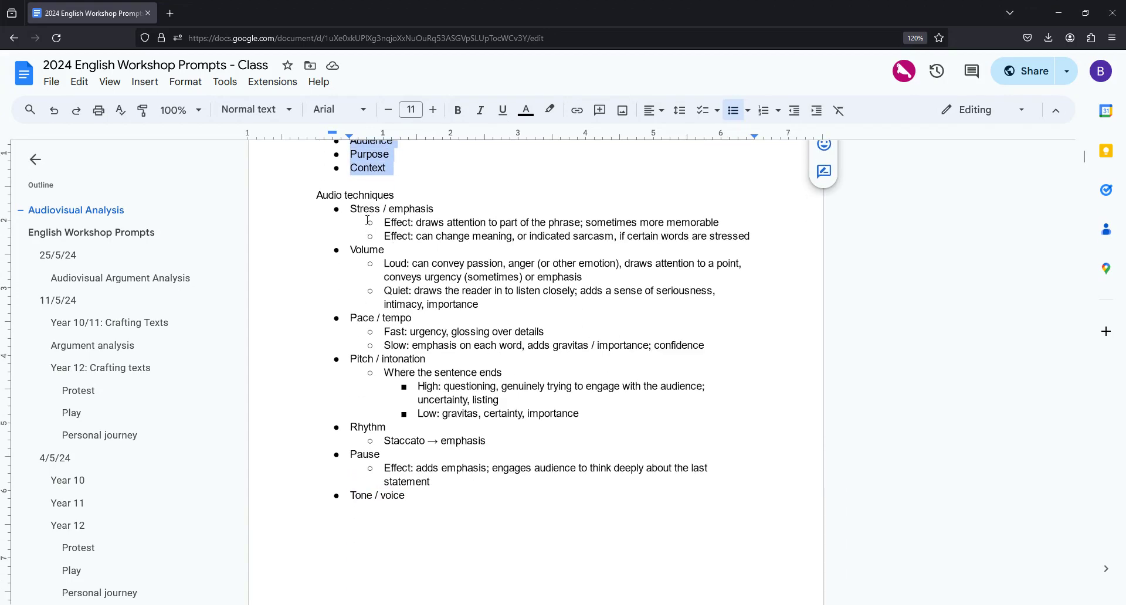
left_click_drag(350, 209, 407, 493)
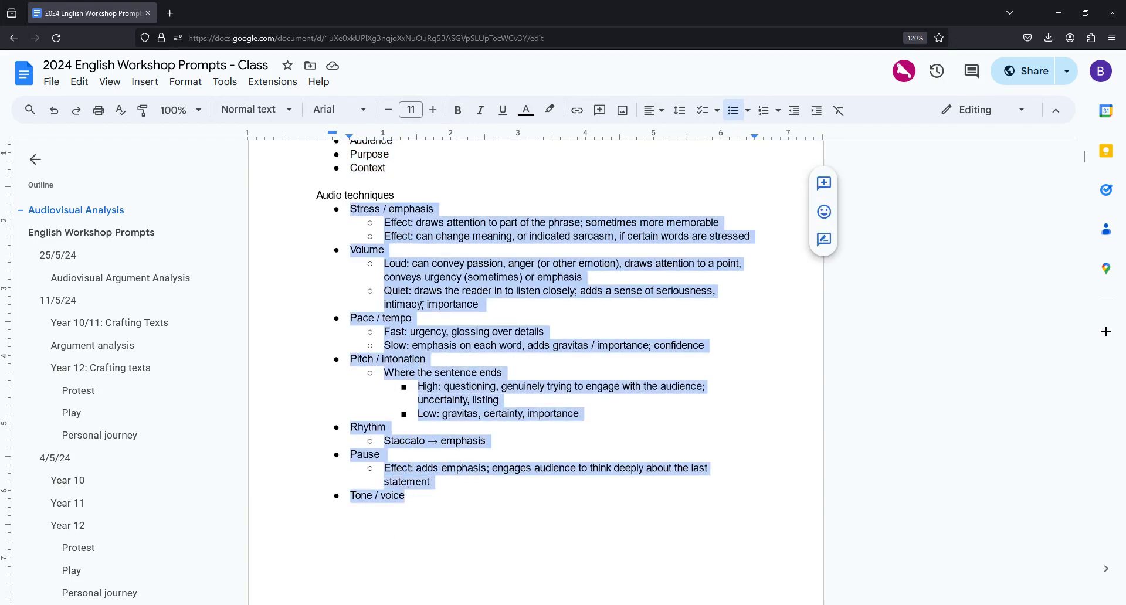
left_click_drag(356, 209, 424, 209)
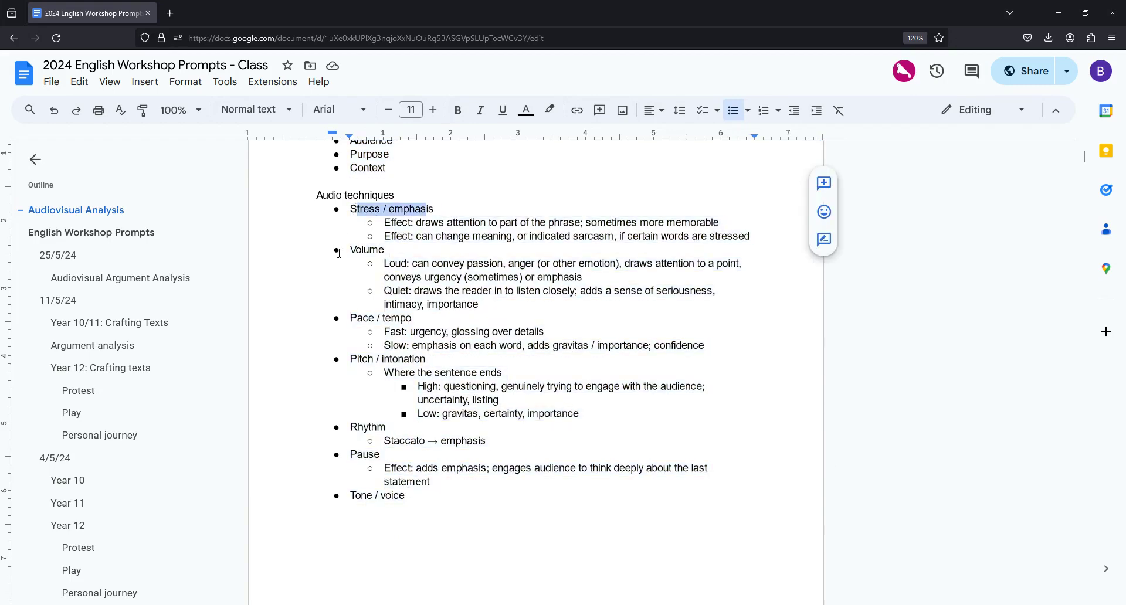
Step: Review the main audio technique headings in the list, from Volume down to Tone / voice
left_click_drag(339, 253, 387, 253)
left_click_drag(348, 318, 434, 315)
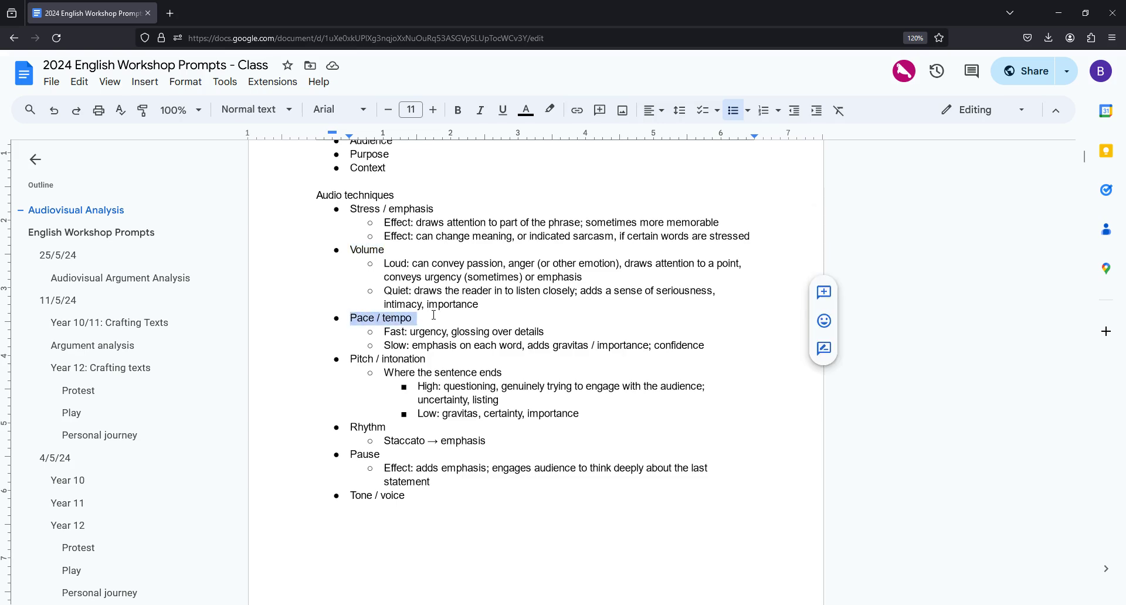
left_click_drag(352, 360, 455, 359)
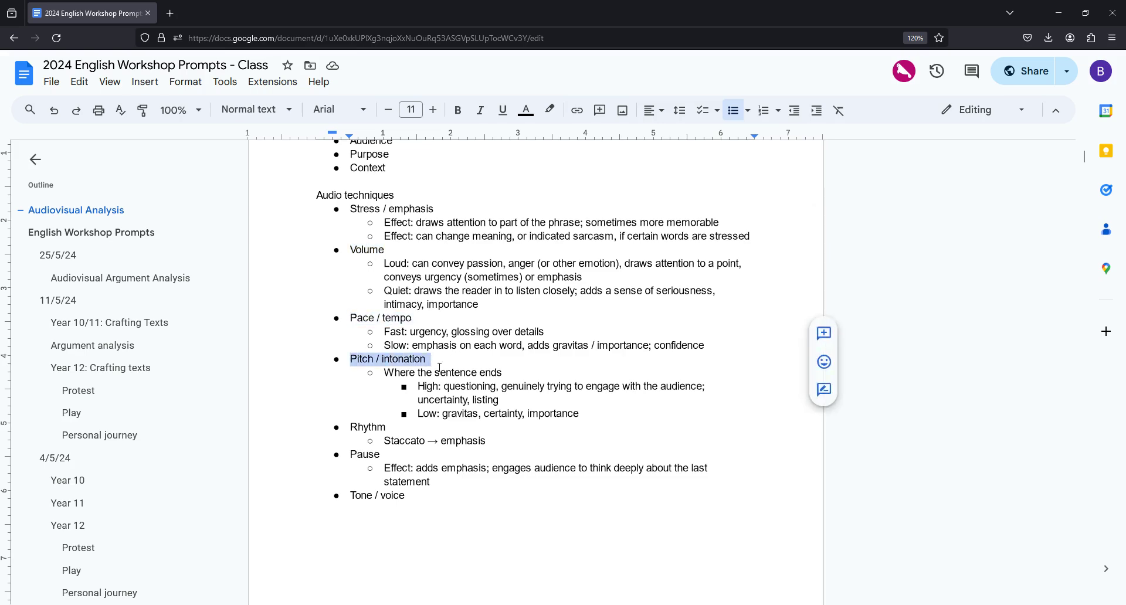
left_click_drag(347, 428, 392, 428)
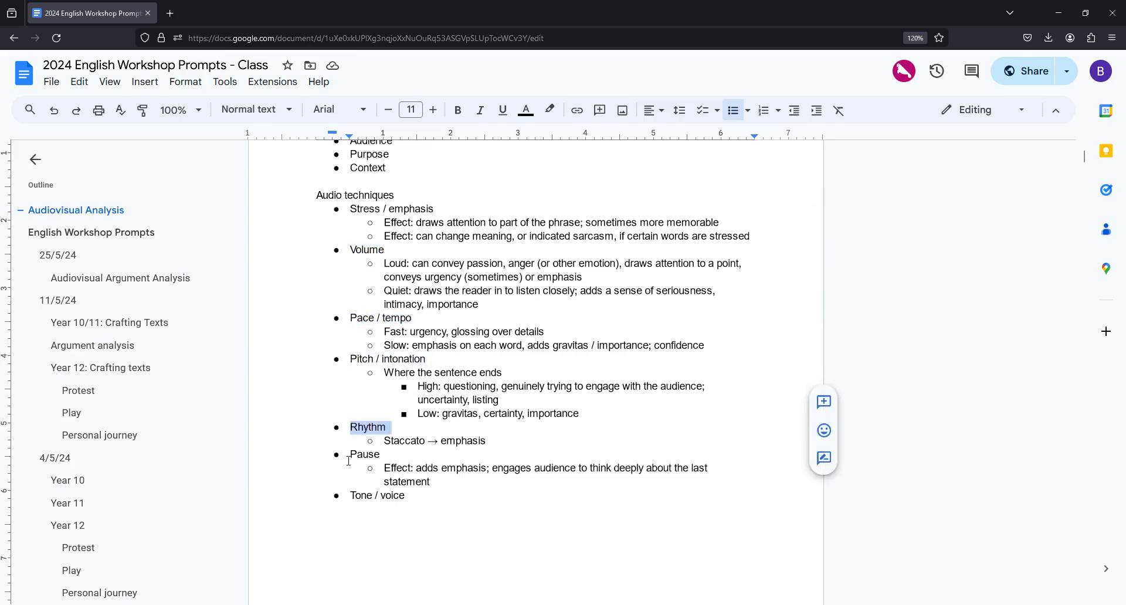
left_click_drag(347, 455, 394, 459)
left_click_drag(351, 498, 411, 496)
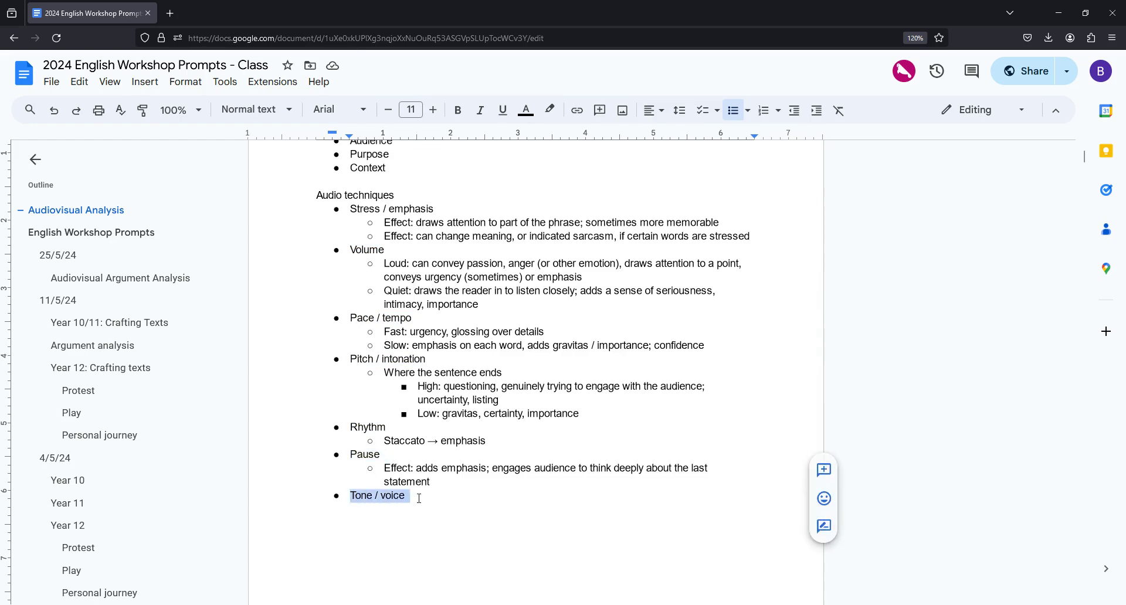
left_click(419, 498)
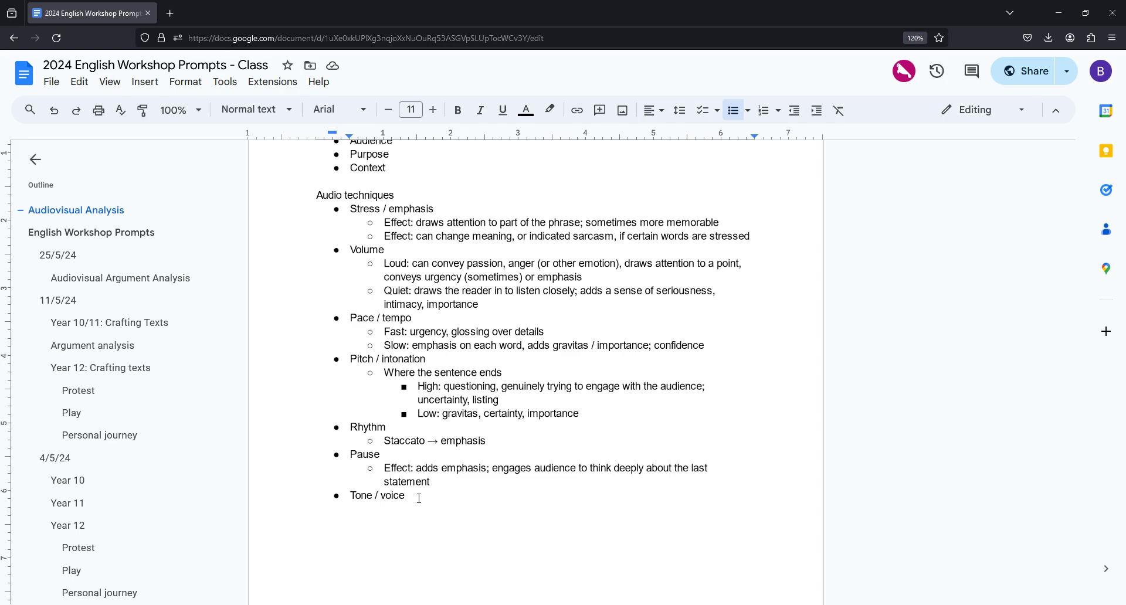
Step: Add a main-level bullet "Noise, sound effects (background noise, audience reactions)" after Tone / voice, correcting the misspelled "noice"
key("Return")
type("noise, sound efec")
key("BackSpace")
key("BackSpace")
type("fects (background noic")
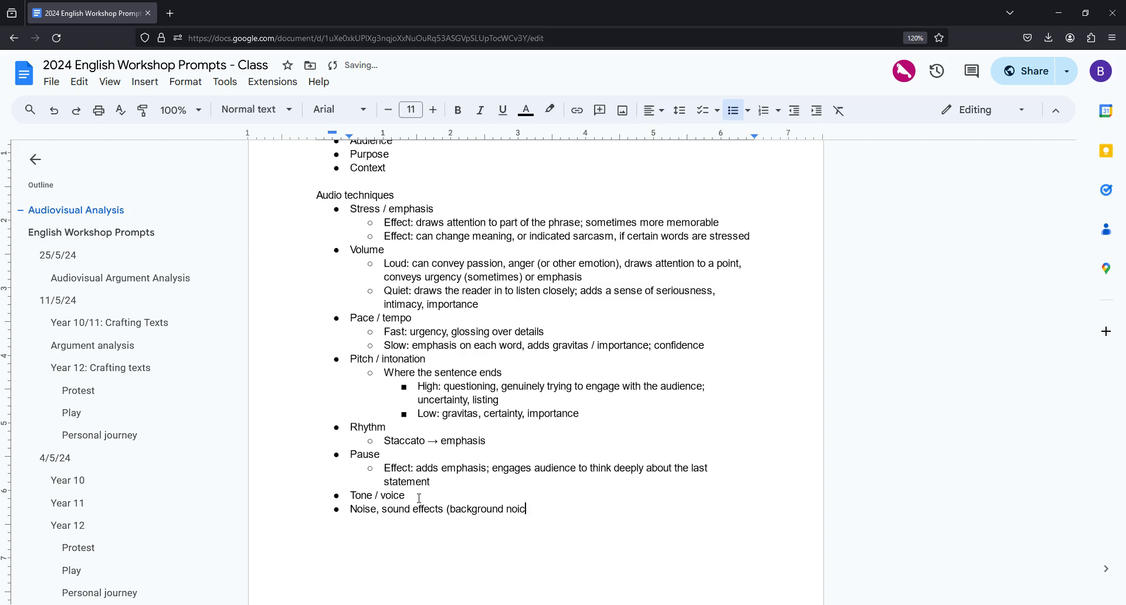
type("e, audience reactions)")
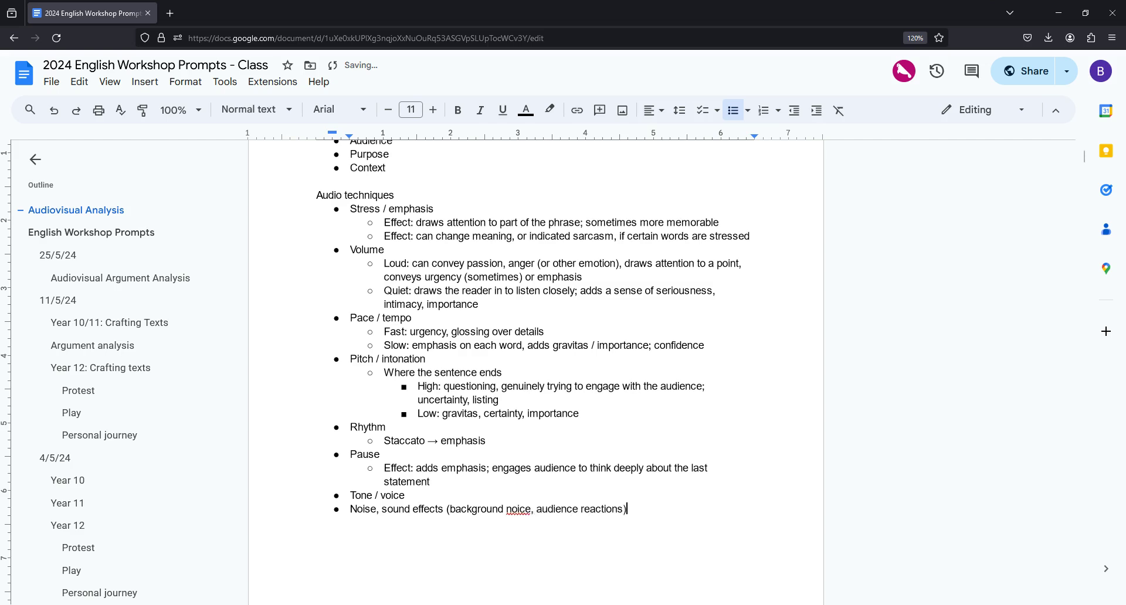
left_click(518, 508)
left_click(526, 490)
Step: Review the examples and the sound effects wording in the last audio techniques bullet
left_click_drag(622, 508, 547, 509)
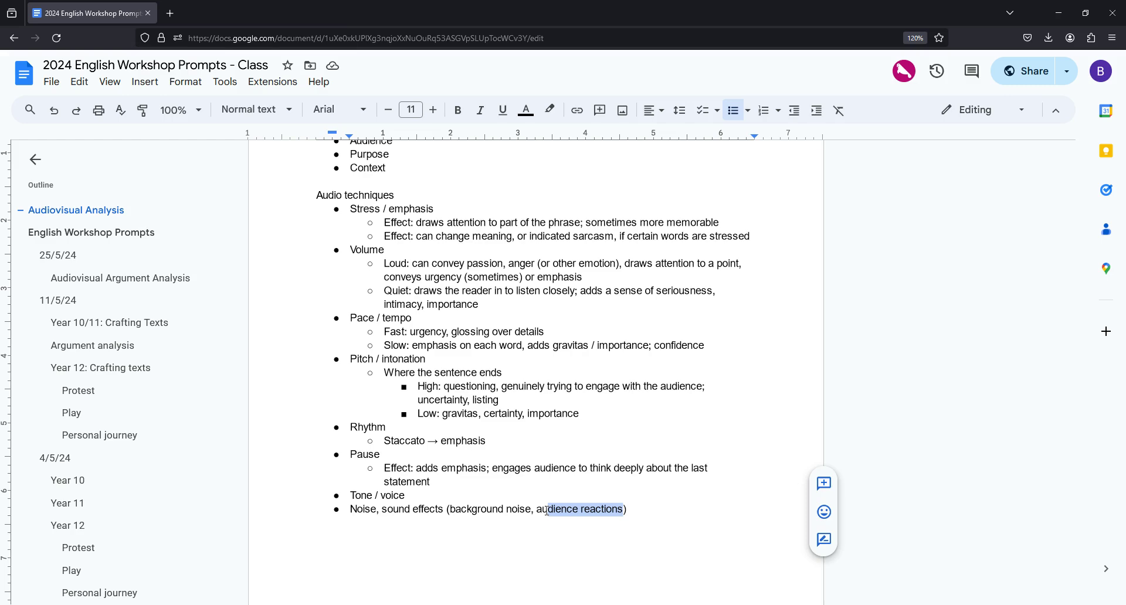
left_click_drag(449, 511, 506, 516)
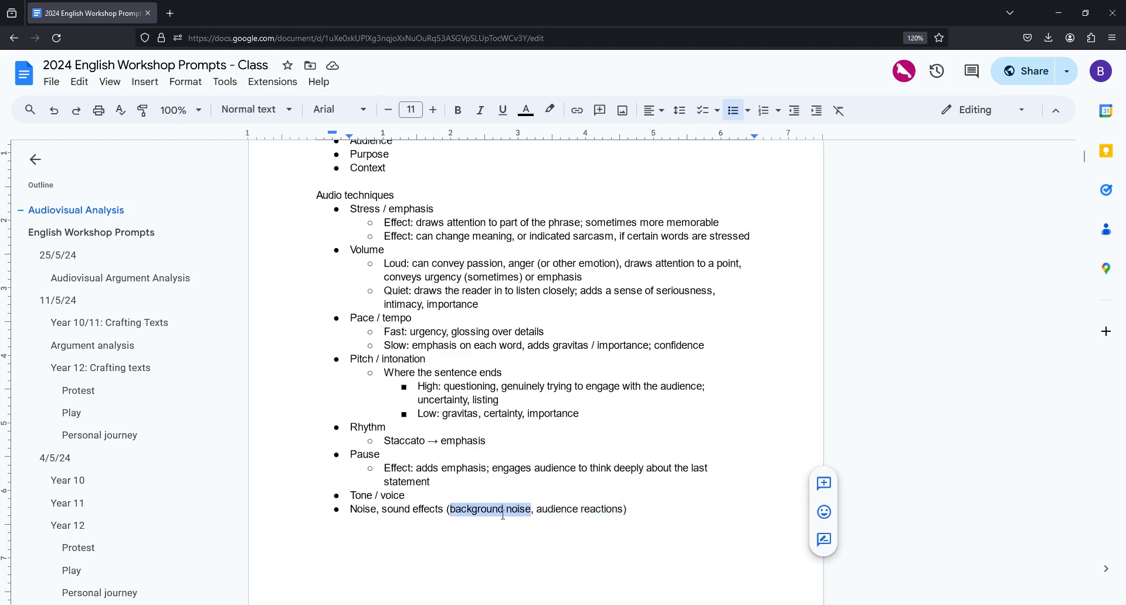
left_click_drag(378, 517, 444, 514)
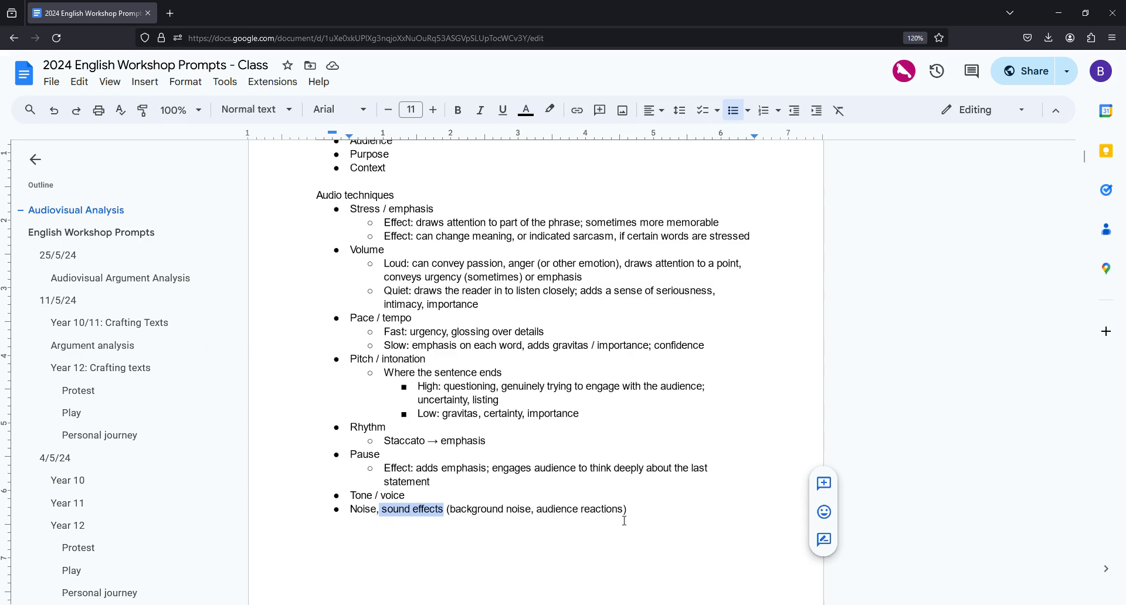
Step: End the bulleted list after the noise and sound effects bullet and start a plain paragraph below a blank line
left_click(639, 508)
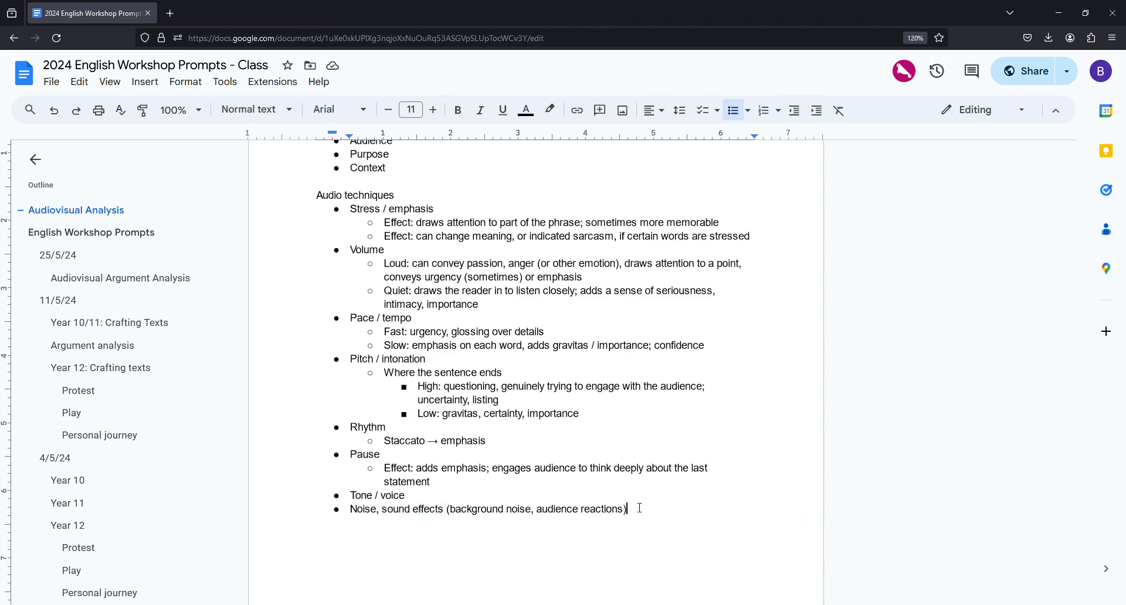
key("Return")
key("Return")
key("Return")
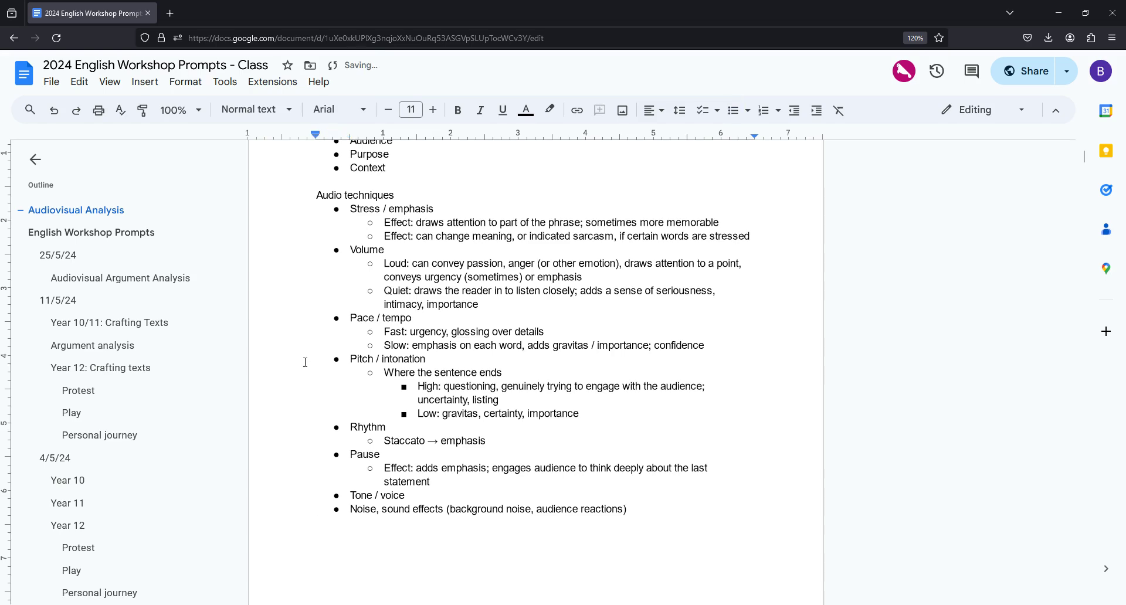
Step: Review the Audio techniques heading and the Stress / emphasis bullet with its listed effects
scroll(359, 261, "up", 3)
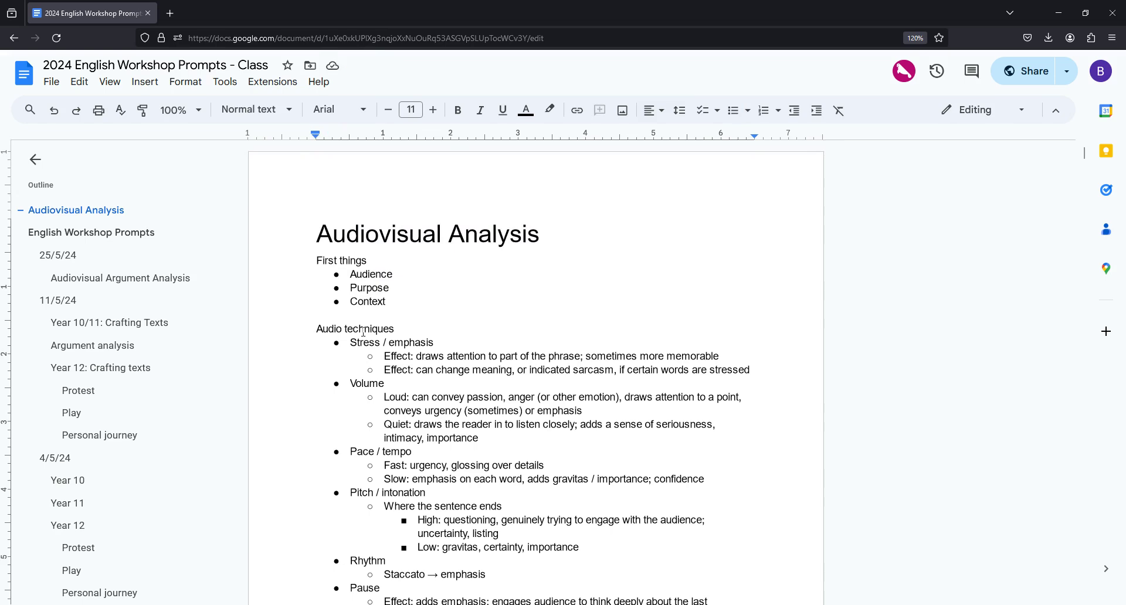
left_click_drag(400, 356, 698, 369)
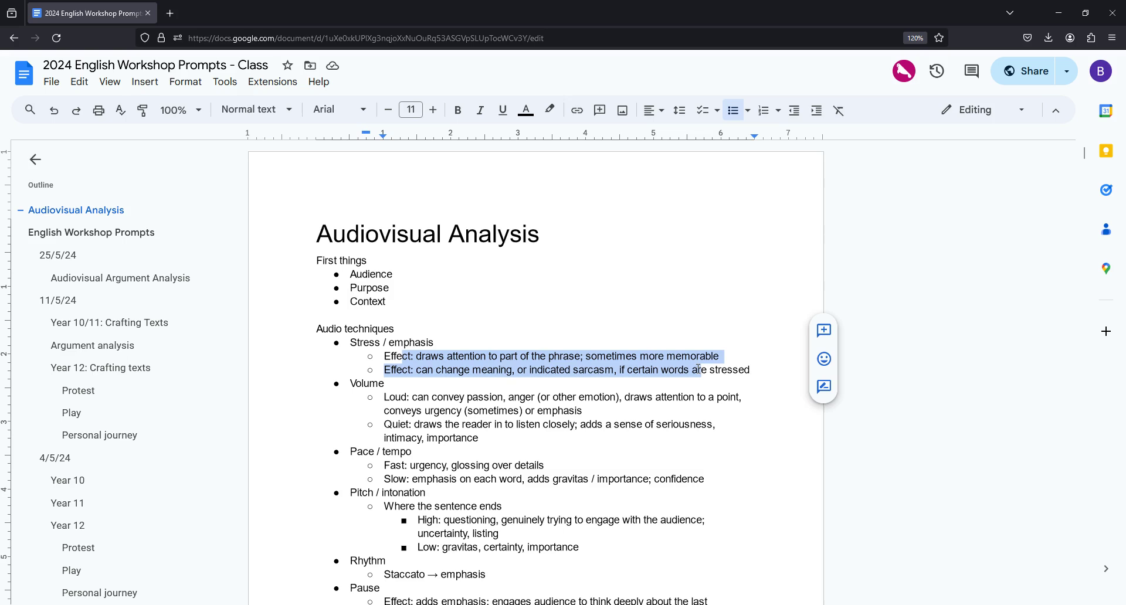
scroll(463, 391, "down", 2)
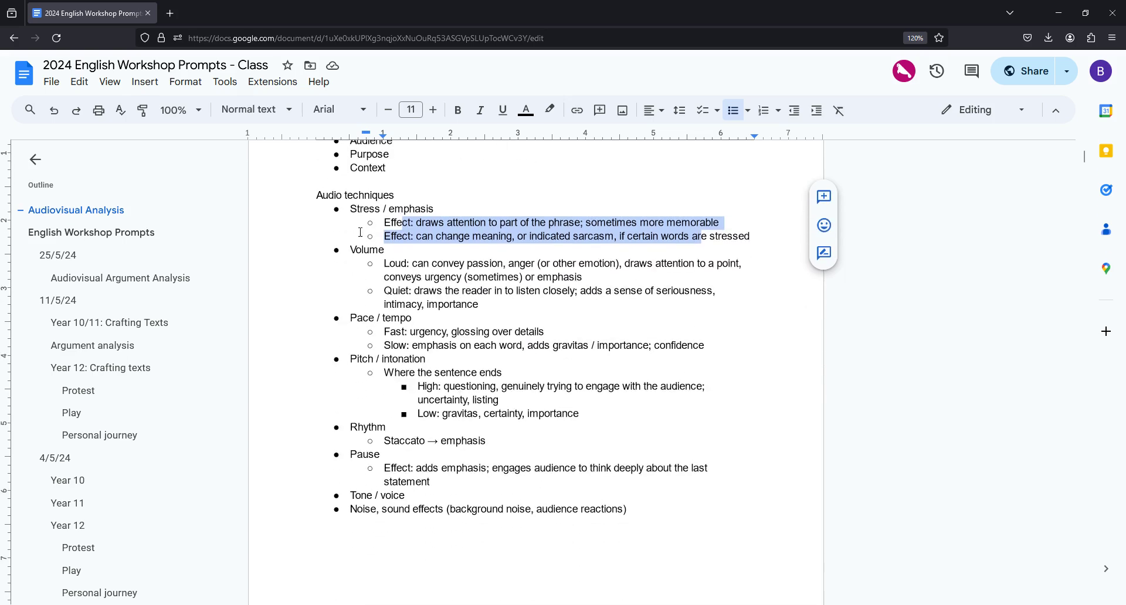
triple_click(422, 198)
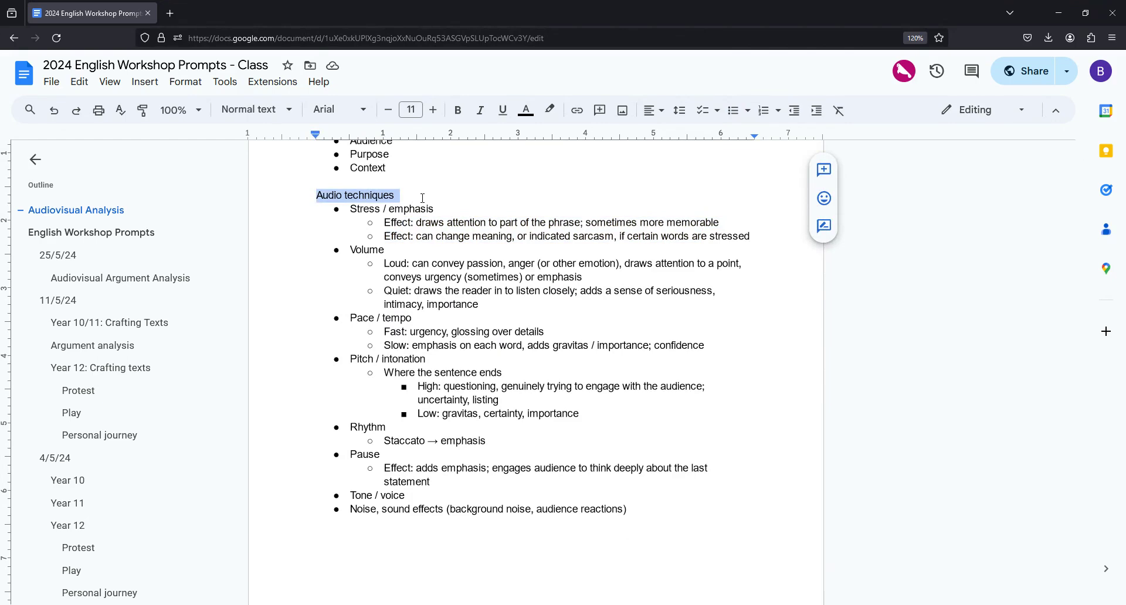
left_click(446, 208)
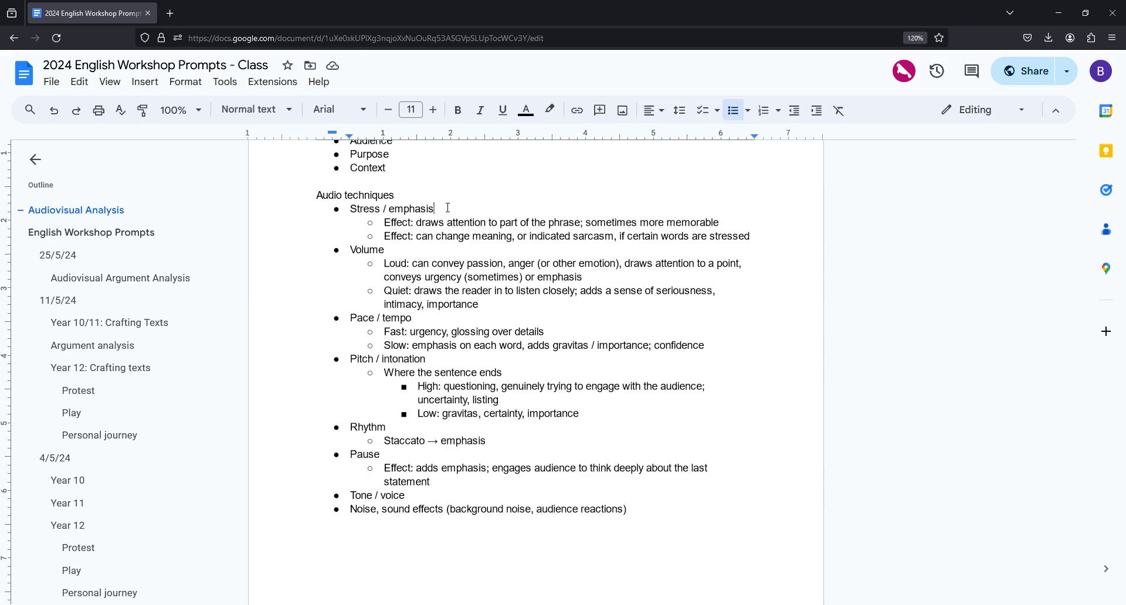
triple_click(365, 209)
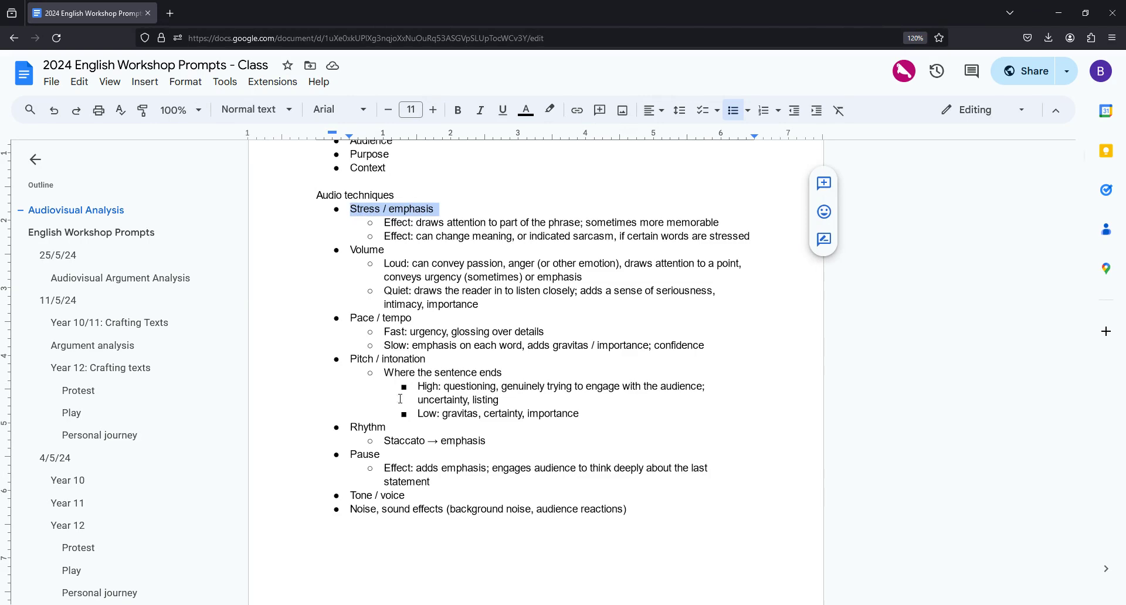
Step: Write "Analysis: technique, description, effect IN CONJUNCTION with the words it is said over" on the plain line below the audio techniques list
left_click(338, 542)
type("An")
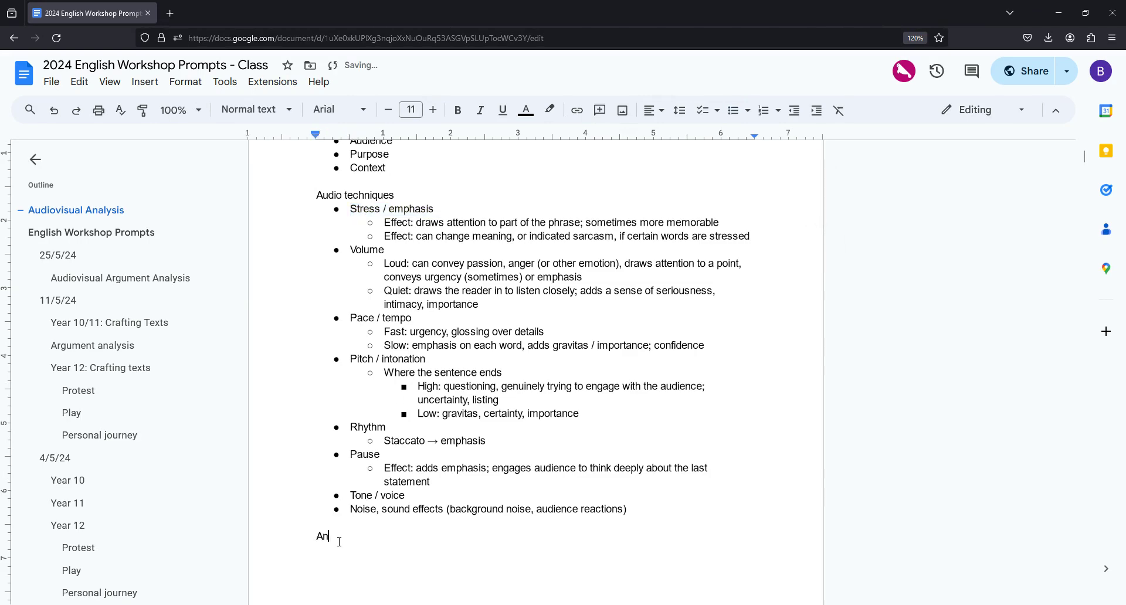
type("alysis:")
type("technique")
type(", description, effect")
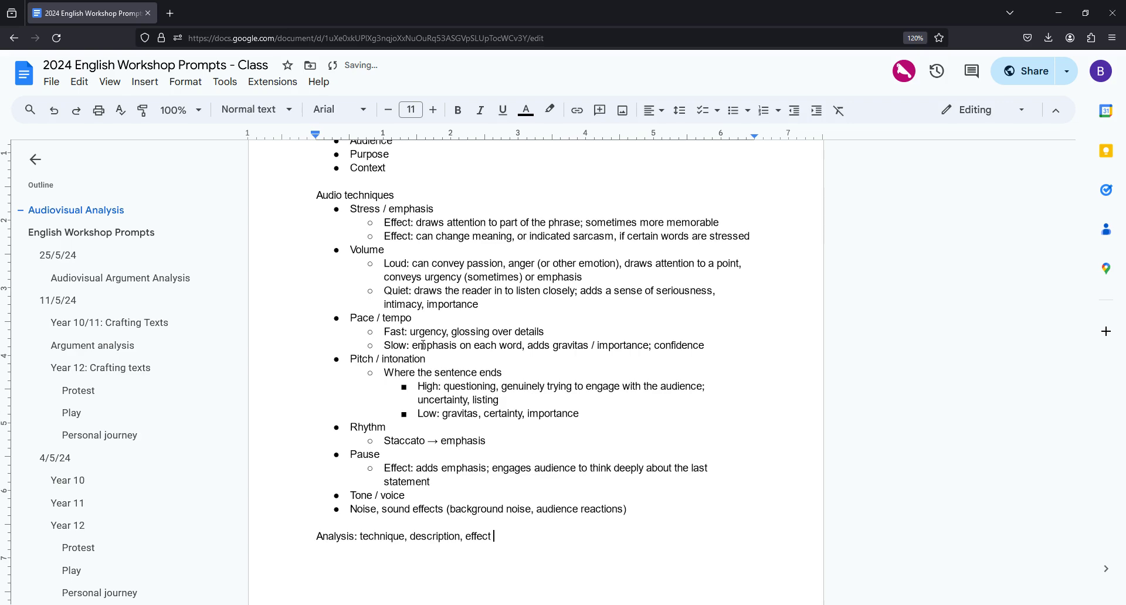
type(" IN CONJUNCTION with the ")
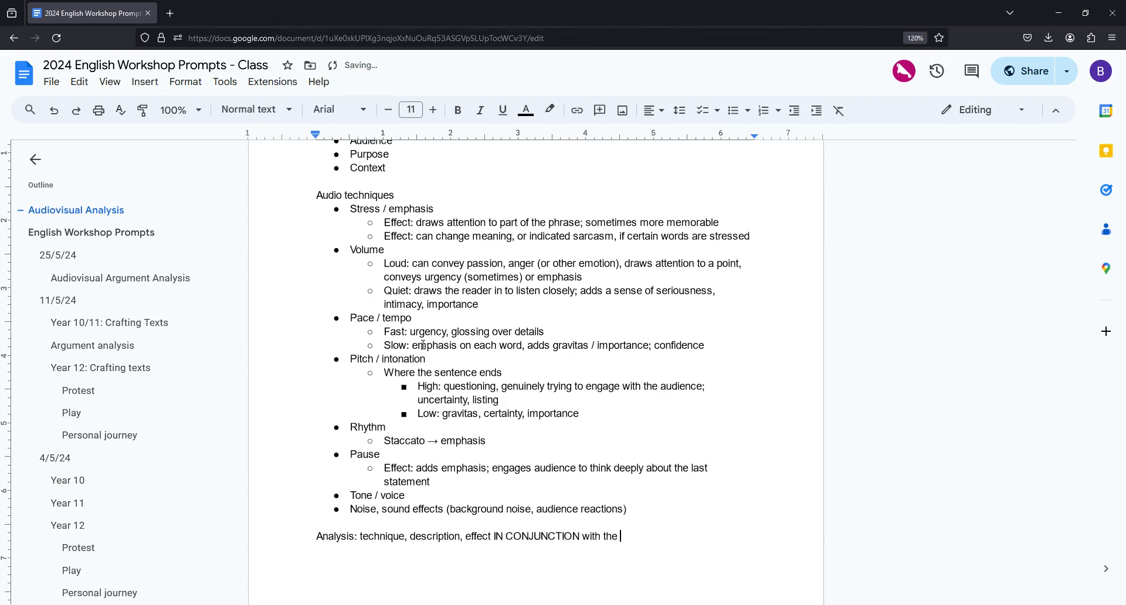
type("words it is said over")
Step: Review the Analysis line against the first considerations and the audio techniques listed above it
scroll(530, 376, "down", 2)
left_click_drag(316, 402, 719, 401)
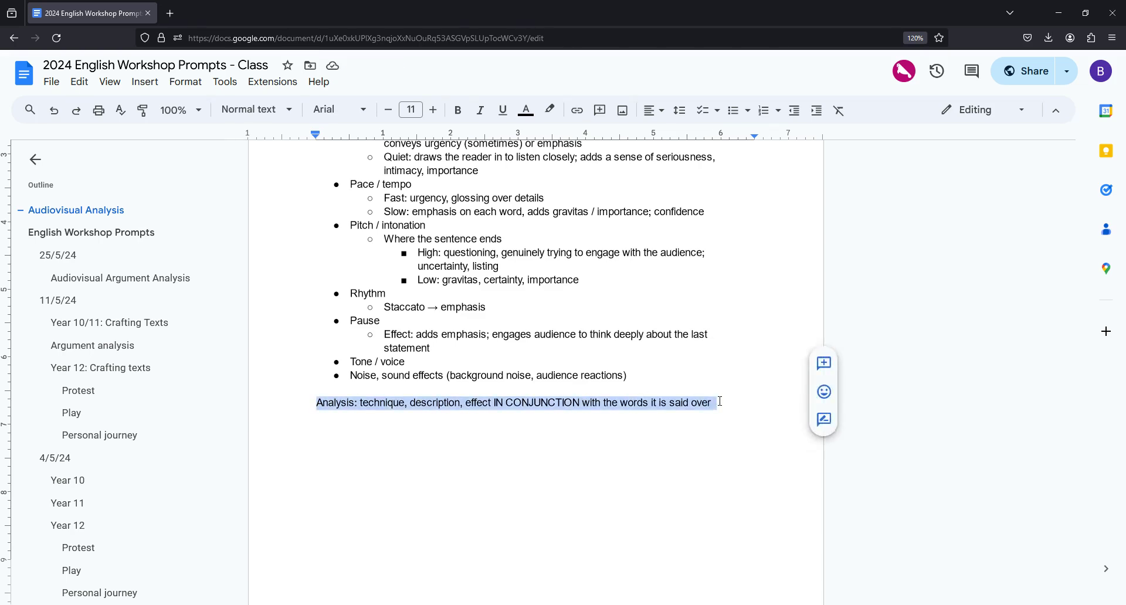
left_click(719, 403)
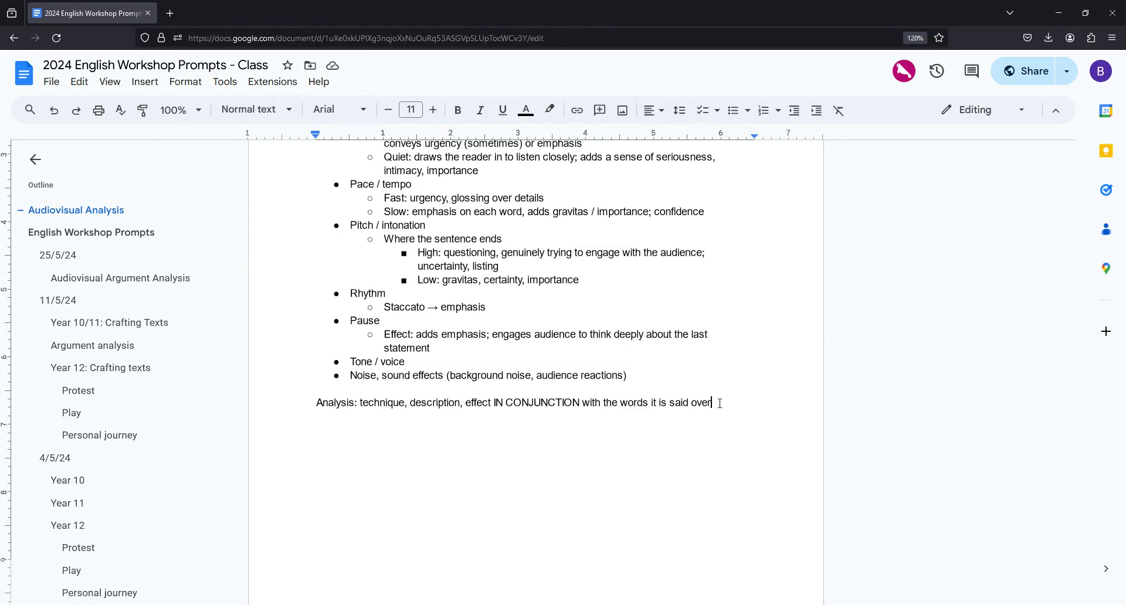
scroll(583, 381, "up", 3)
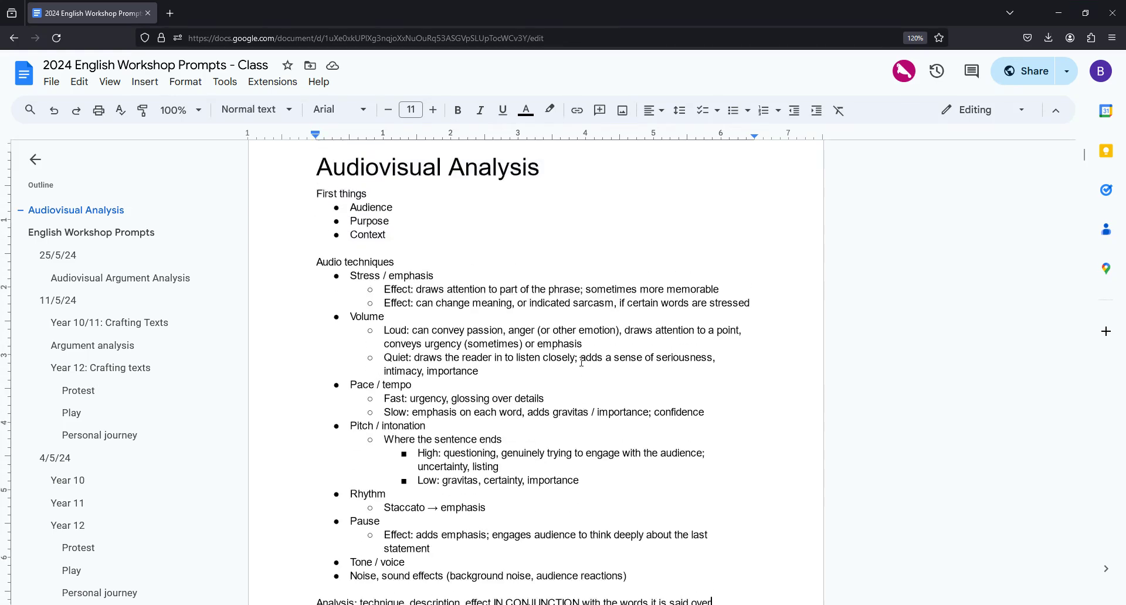
left_click_drag(329, 194, 467, 581)
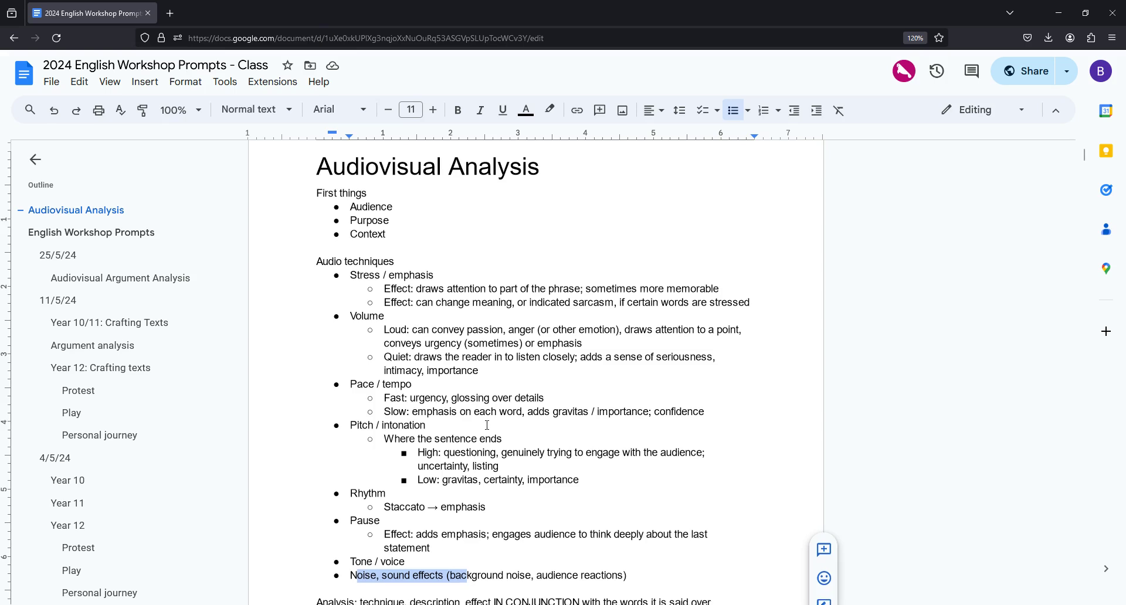
scroll(467, 581, "down", 1)
left_click_drag(461, 537, 715, 536)
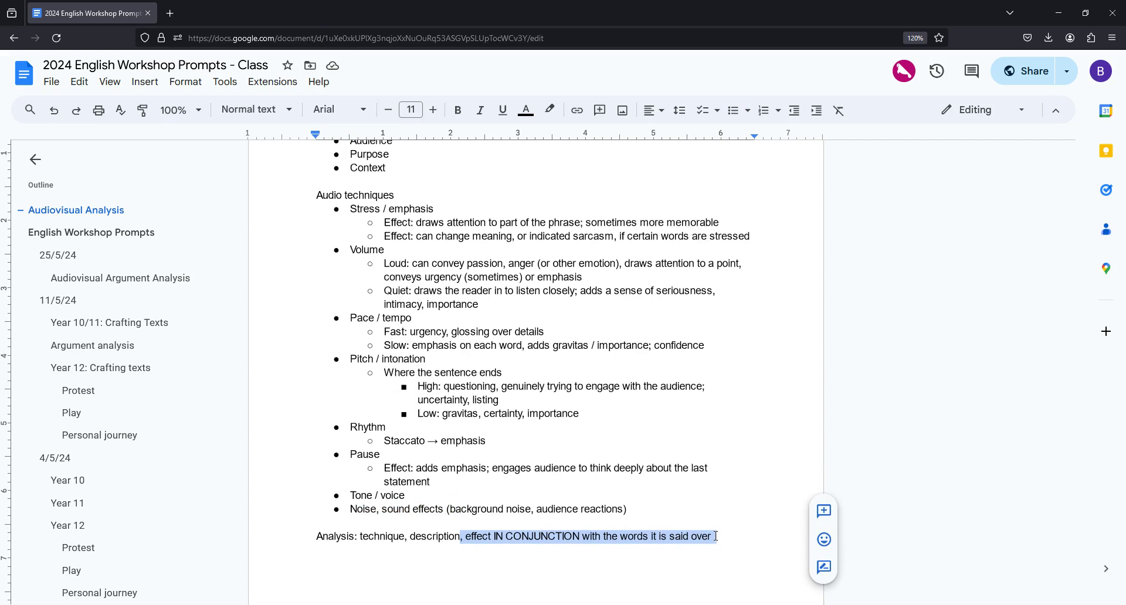
Step: Add the dashed point "How does it serve to emplify those words or techniques?" under the Analysis line and open the spelling suggestion for "emplify"
left_click(717, 536)
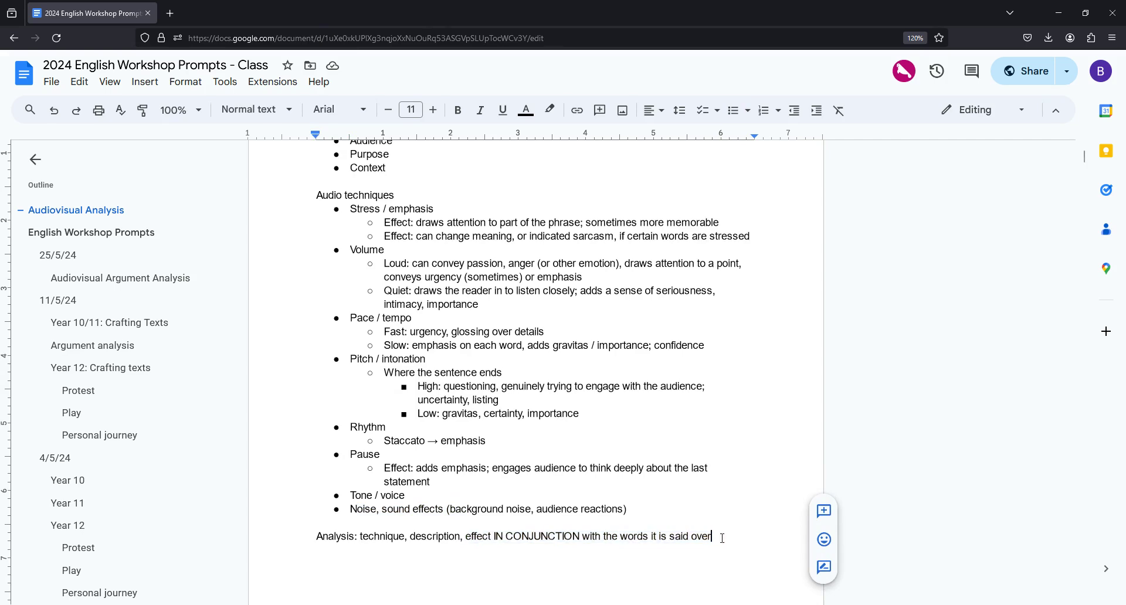
key("Return")
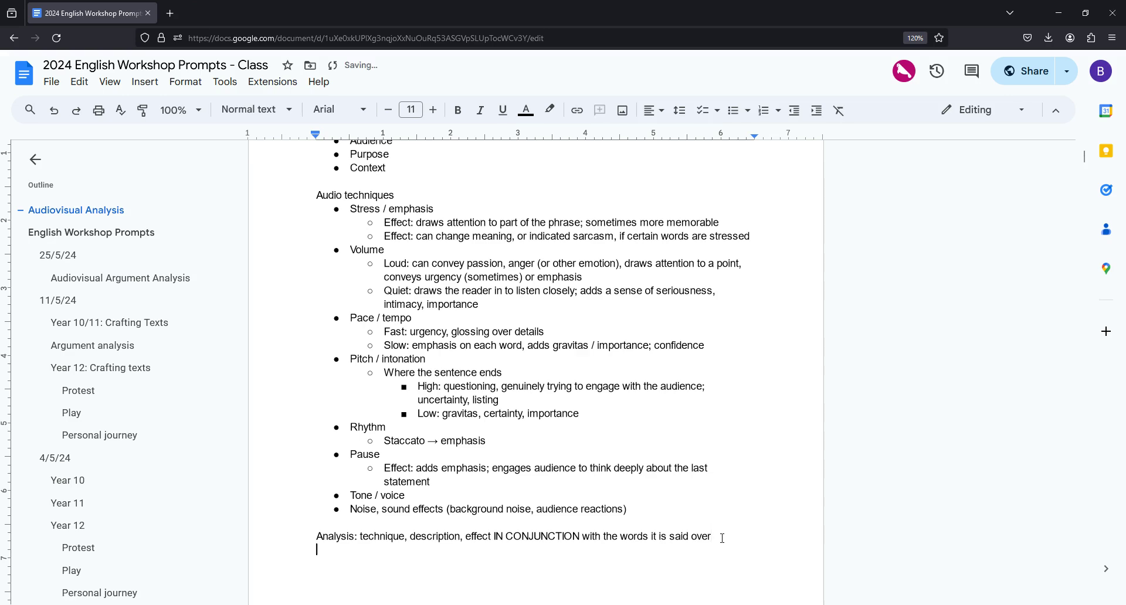
type("- how")
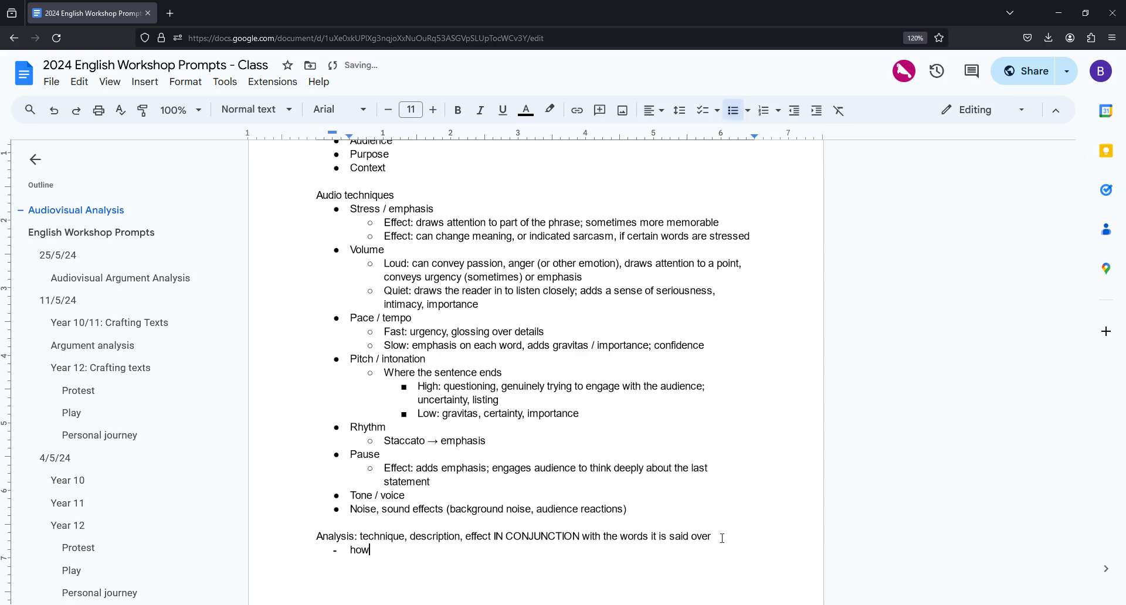
type(" does it serve to em")
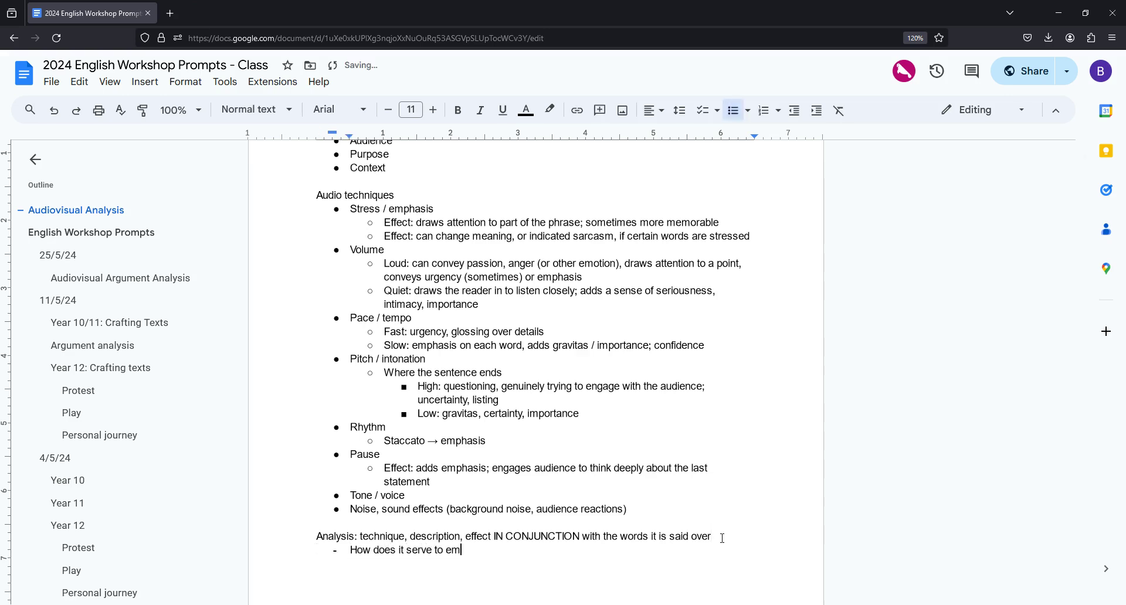
type("plify those words or tehcniques?")
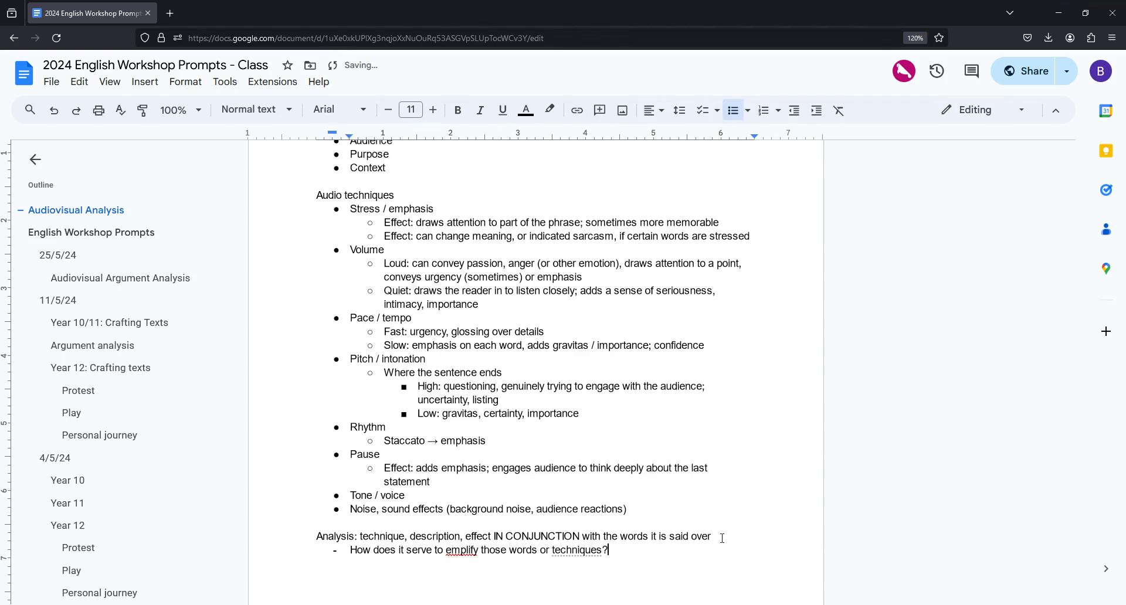
left_click(452, 550)
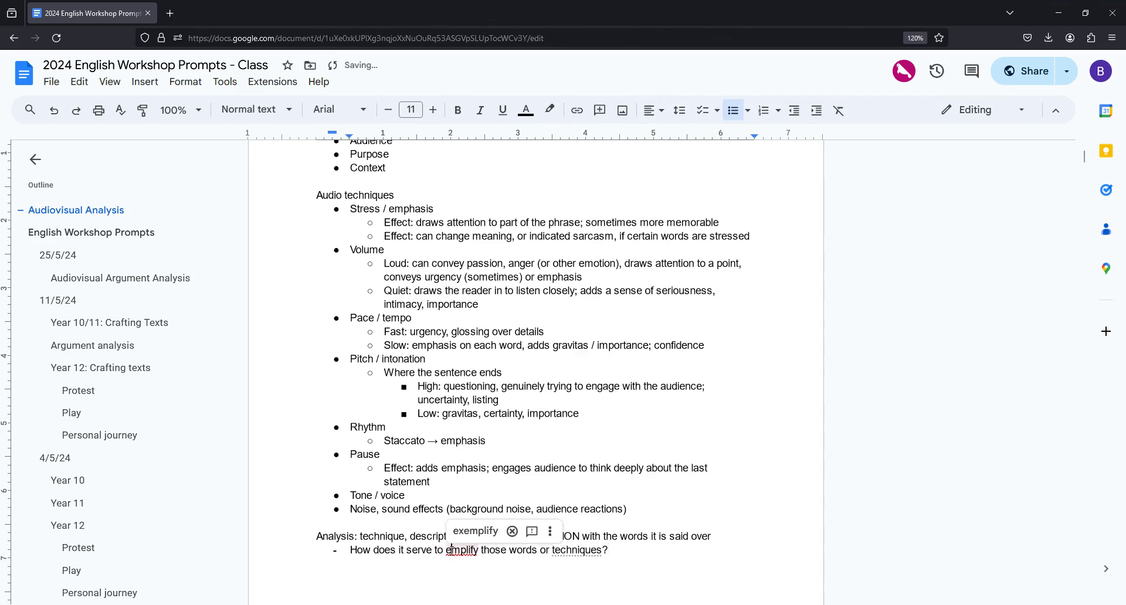